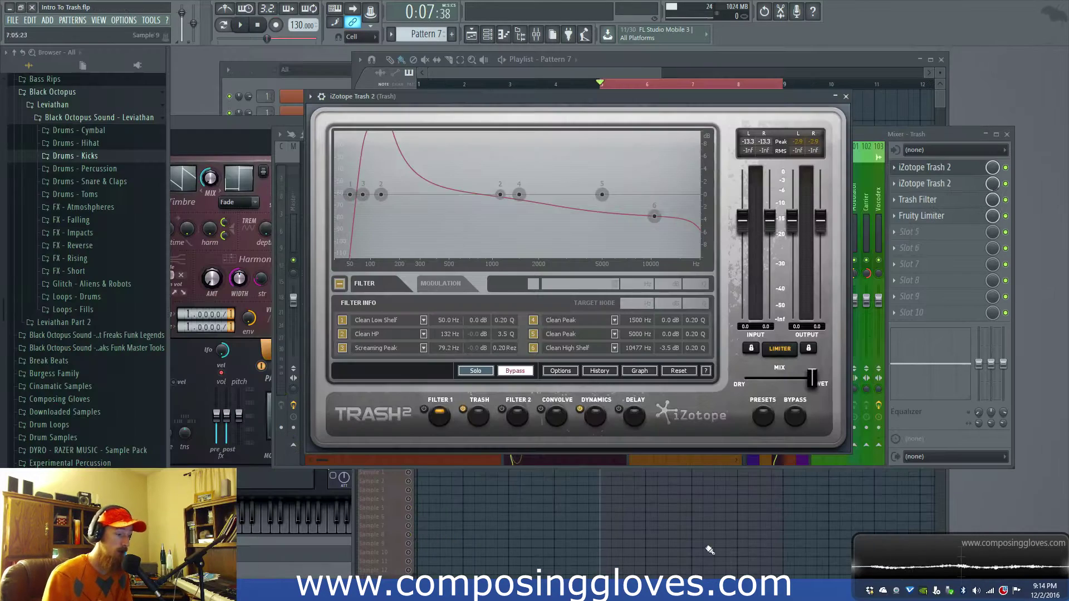
- Move the Trash 2 window aside, bring the playlist forward and unmute the Extra 4 track holding the Pattern 1 clips
left_click_drag(532, 97, 509, 99)
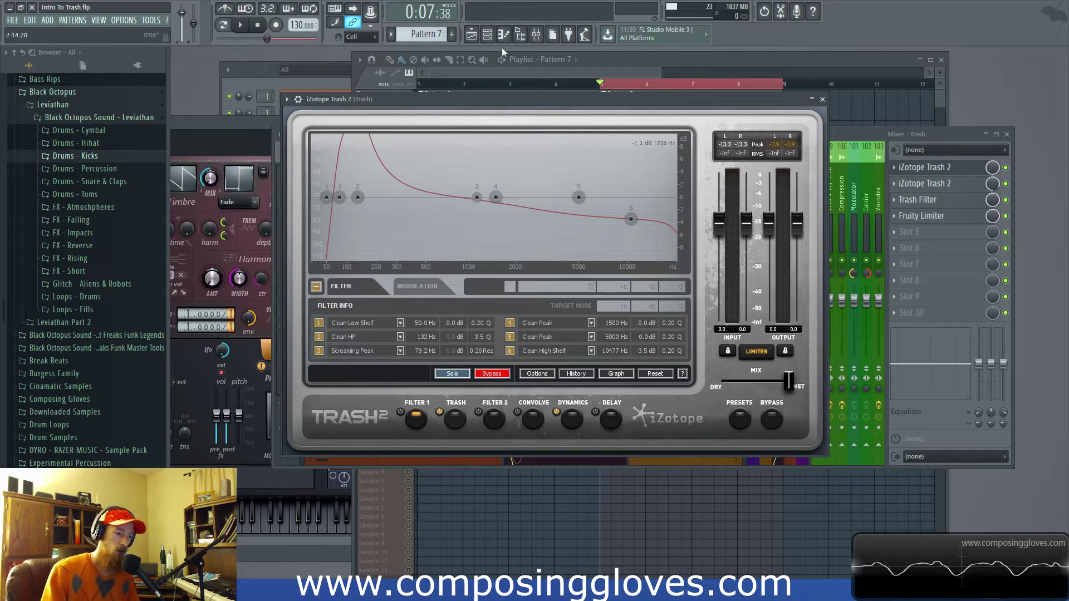
left_click_drag(573, 100, 564, 129)
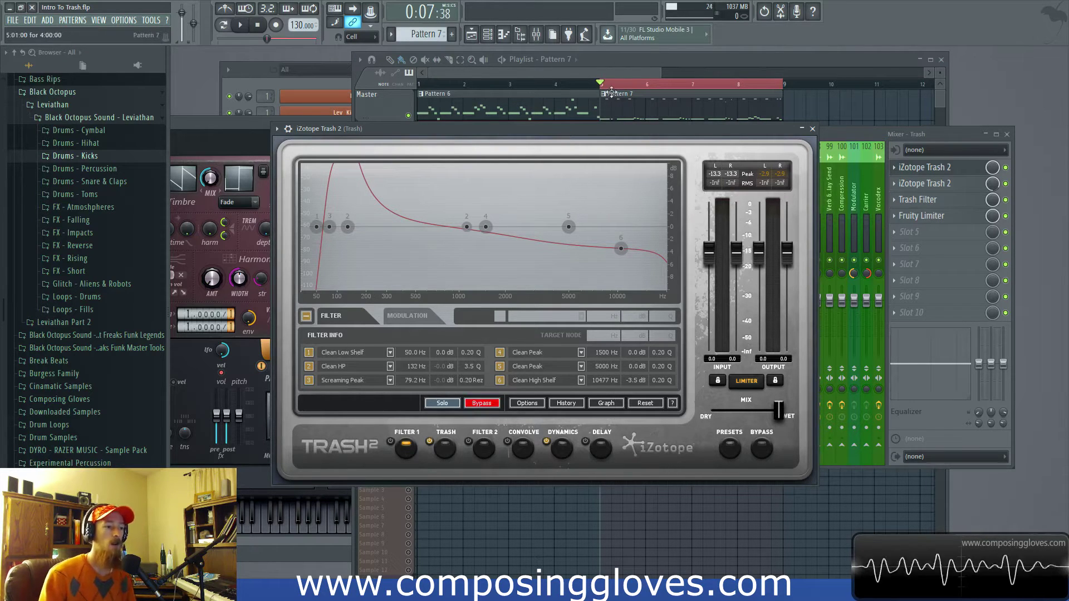
left_click(620, 71)
mouse_move(661, 200)
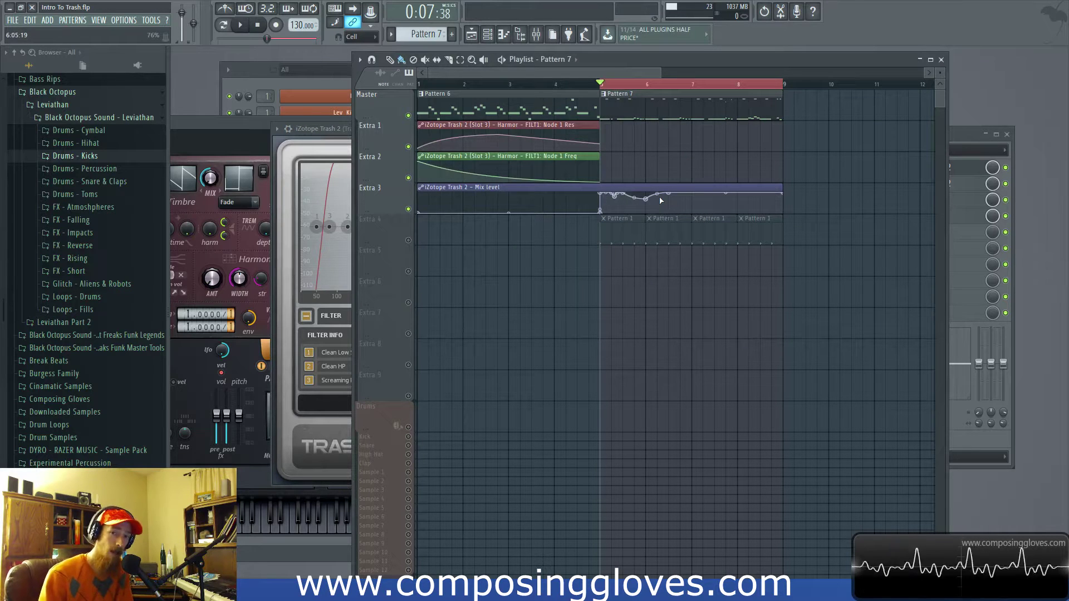
scroll(557, 139, "right", 2)
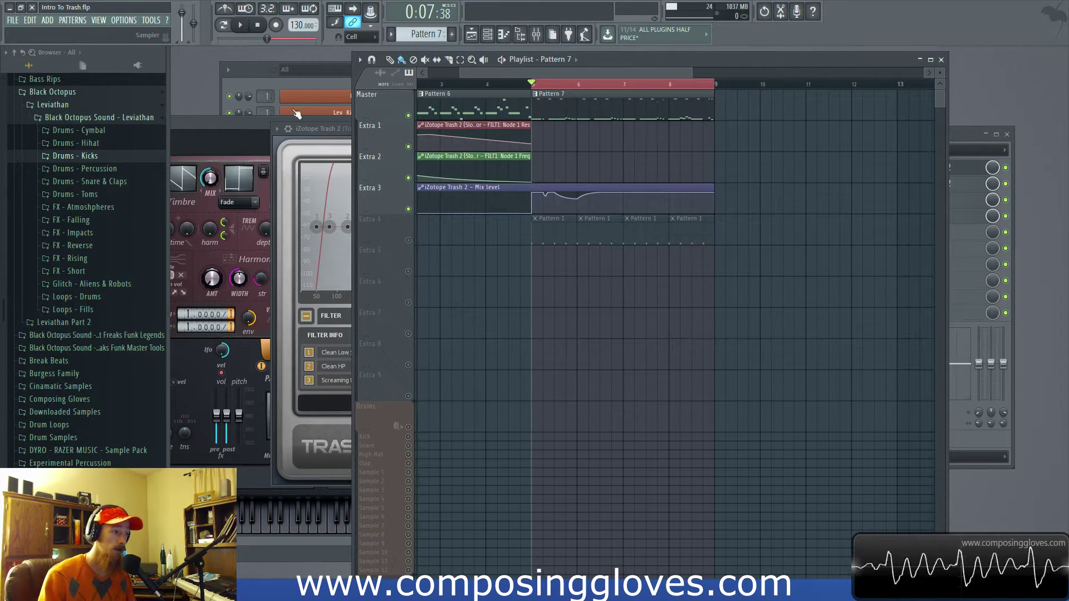
left_click(408, 241)
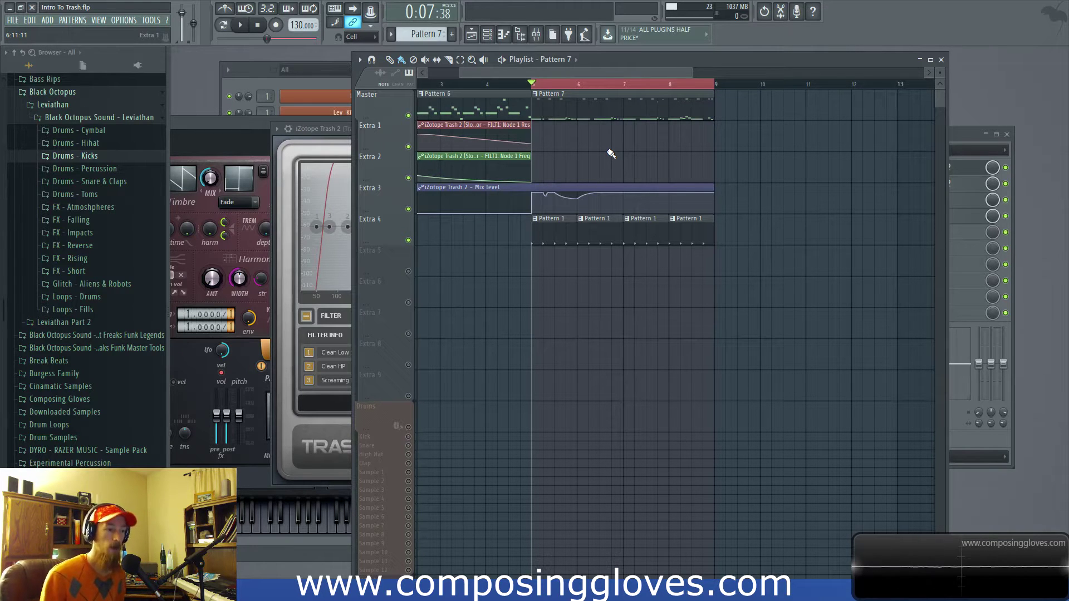
- Take the Trash channel out of solo so the SubBass, Layer and Upbeat channels are unmuted
left_click(256, 82)
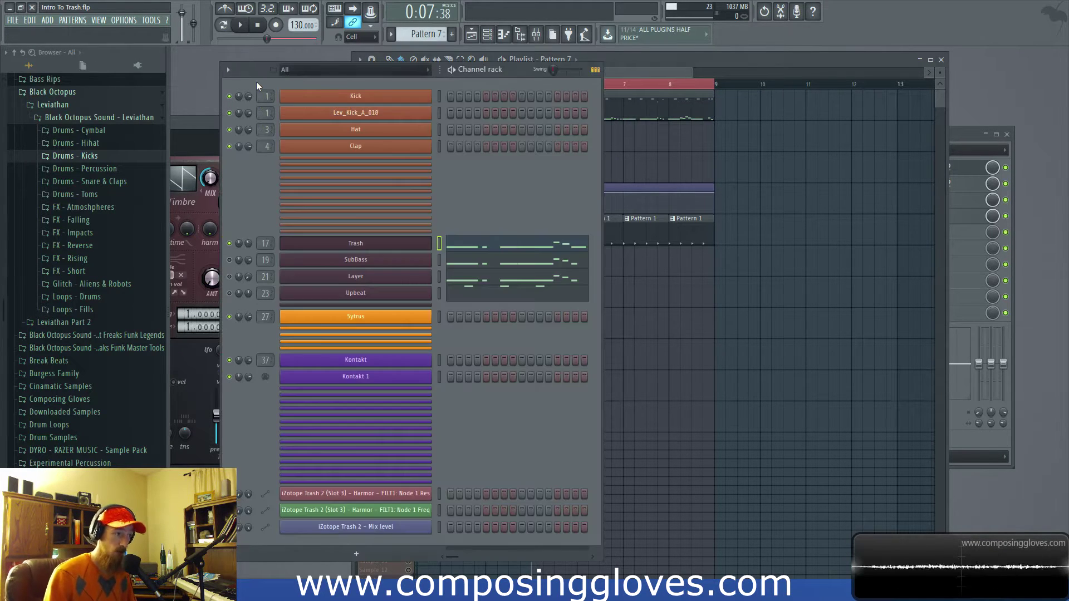
right_click(236, 247)
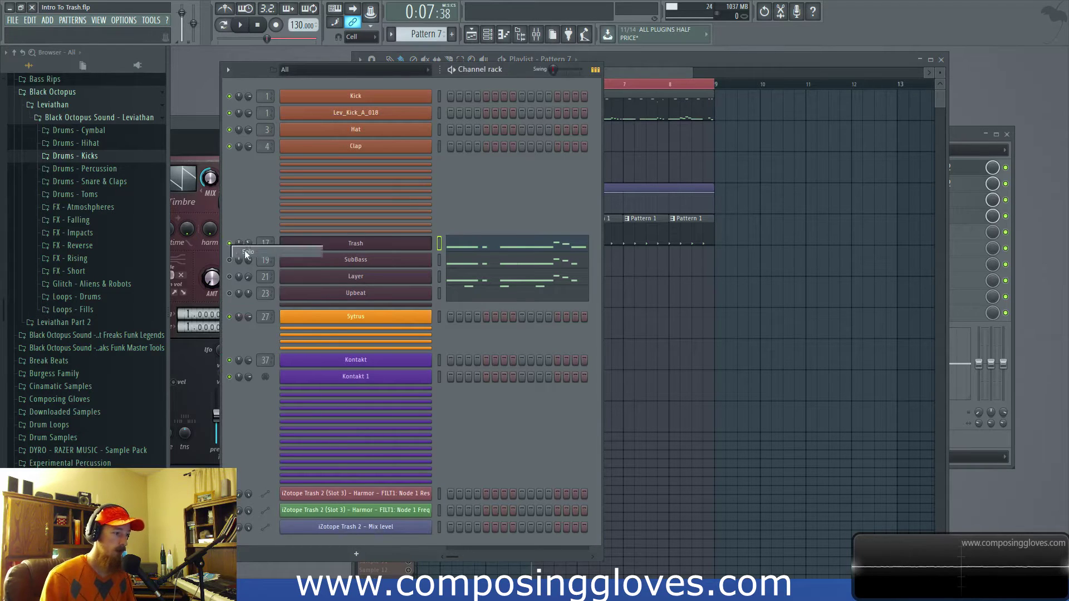
left_click(250, 261)
- Play the selected Pattern 7 section in the playlist to hear the full bass and drum mix, then stop playback
left_click(671, 76)
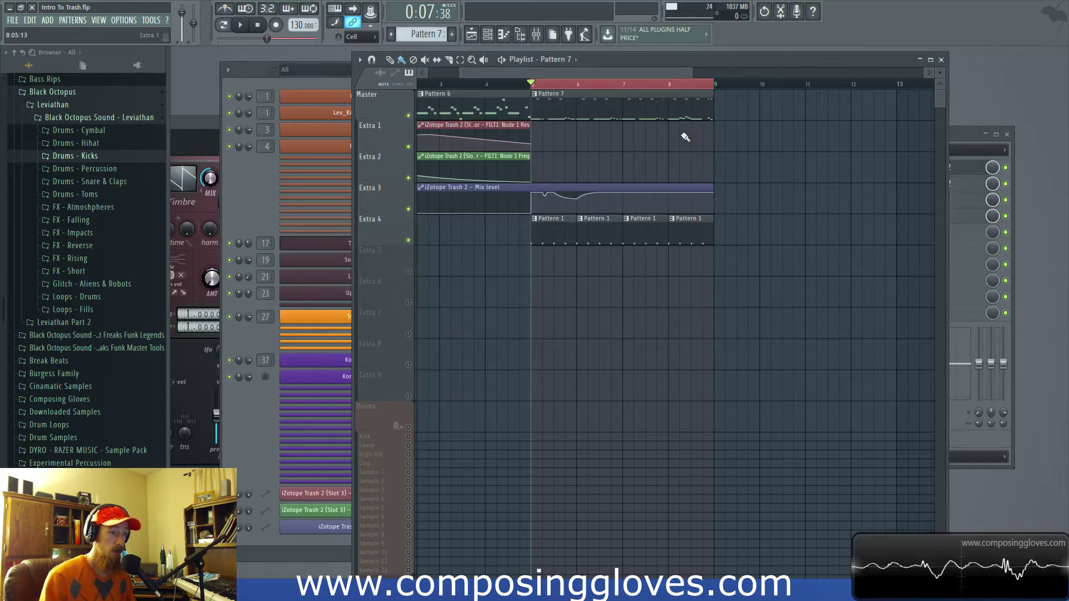
scroll(677, 138, "up", 3)
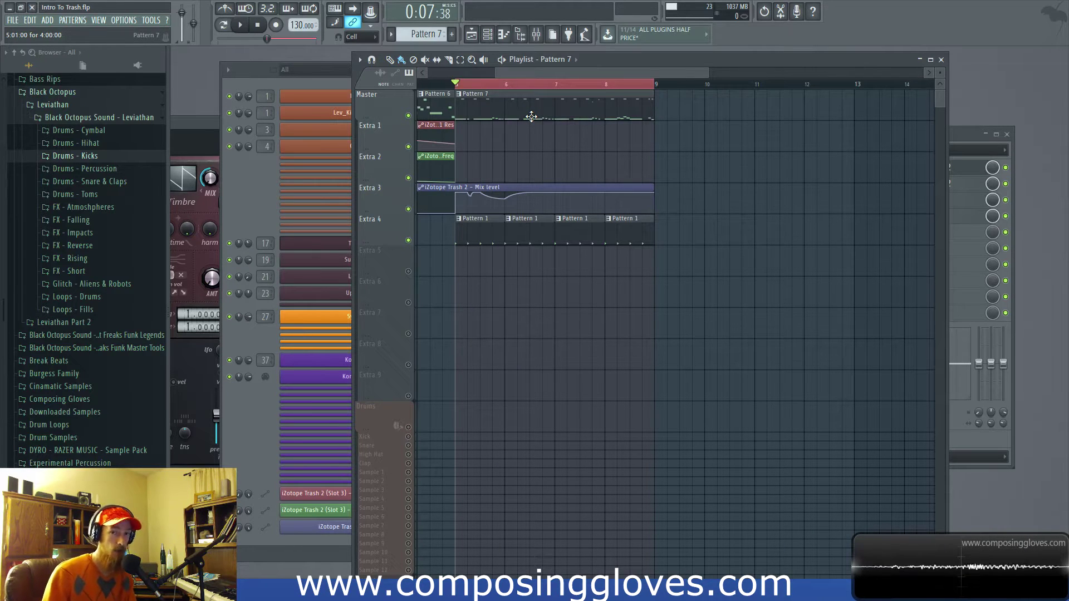
key("space")
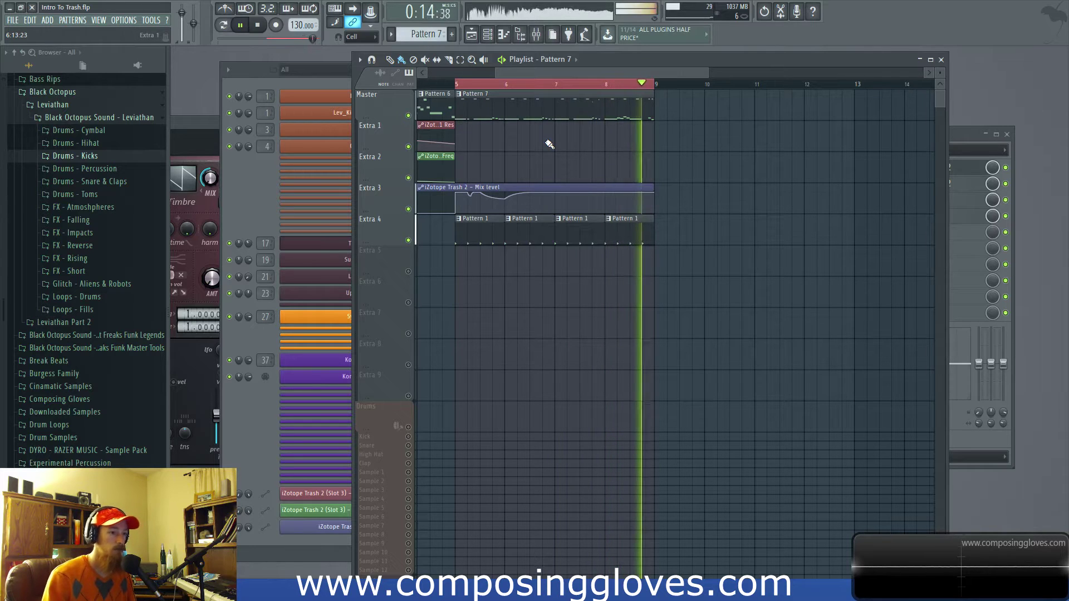
key("space")
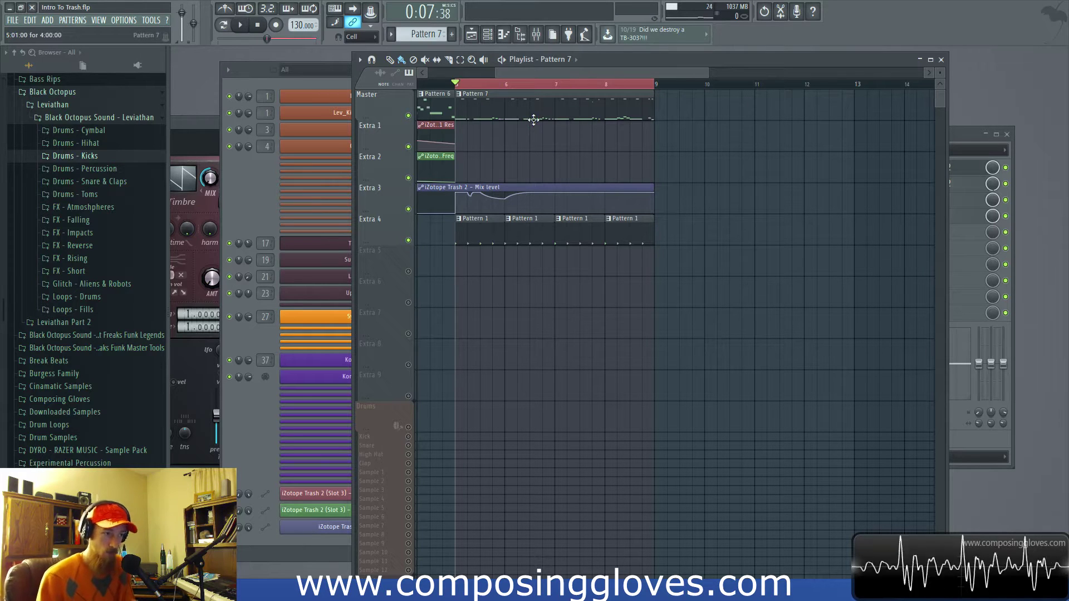
- Mute the Extra 4 playlist track and the Upbeat channel
left_click(408, 240)
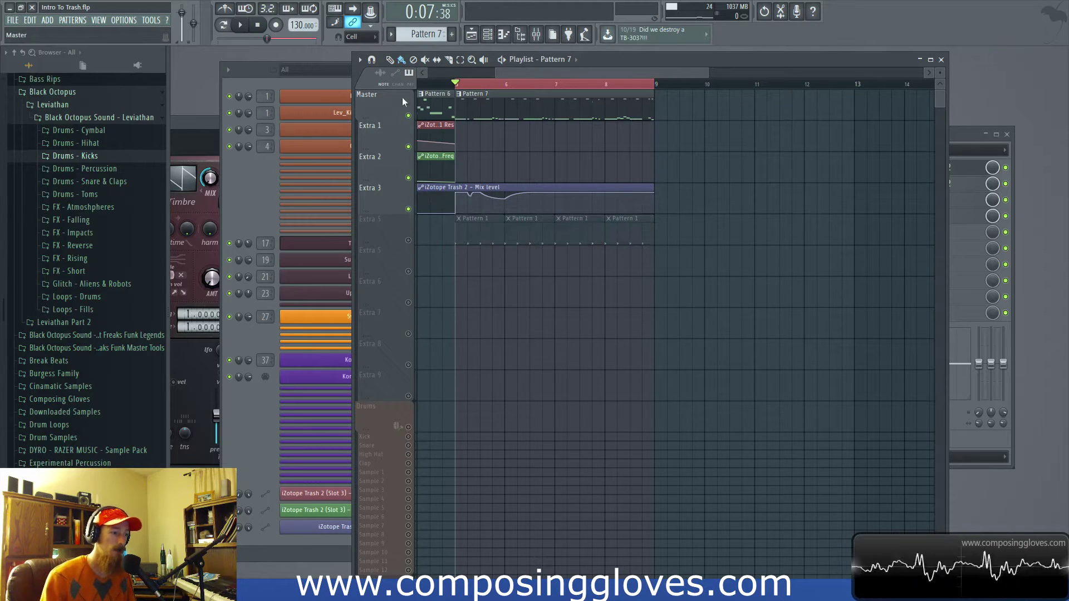
left_click(249, 199)
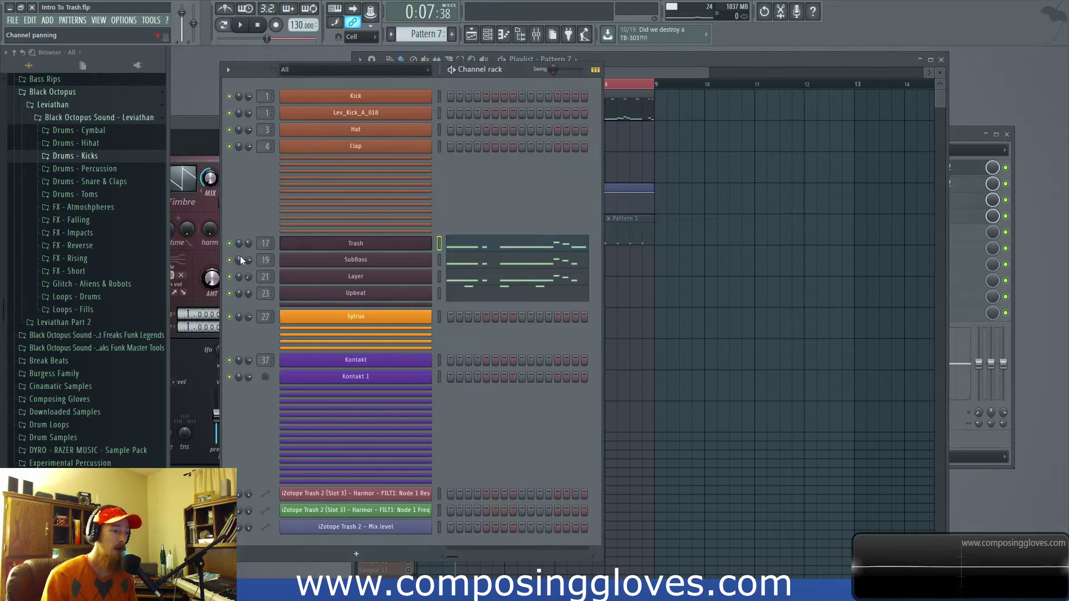
left_click(229, 293)
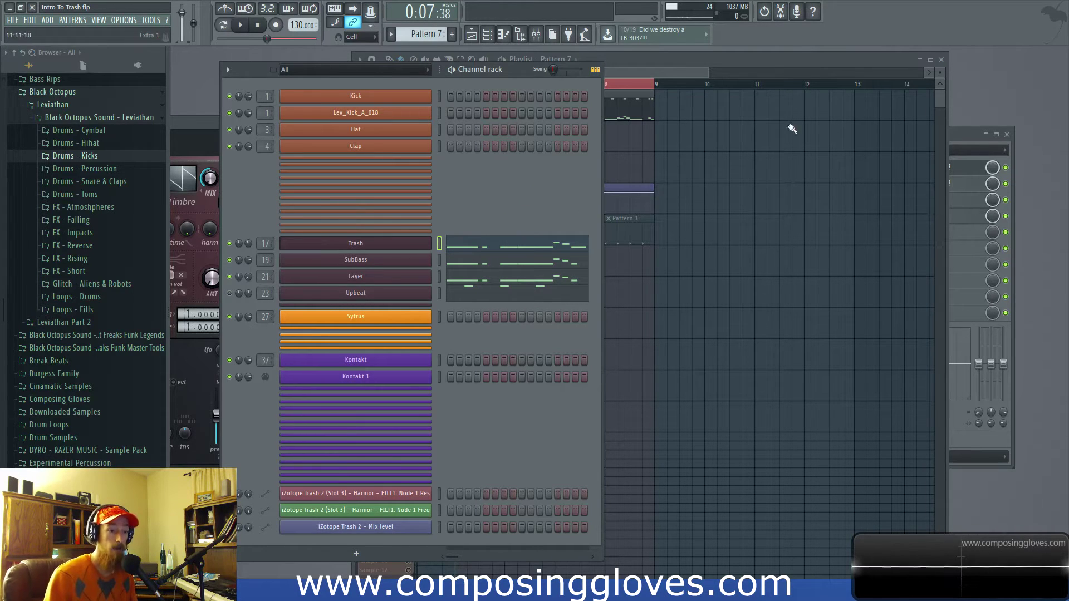
left_click(645, 78)
scroll(525, 143, "up", 3)
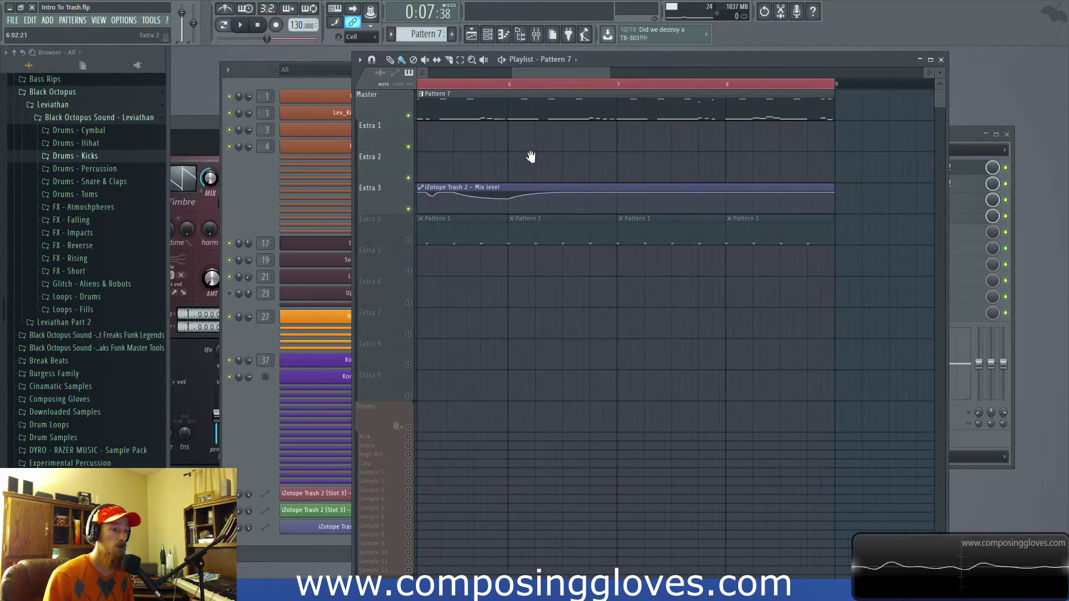
- Mute the SubBass and Layer channels and play the Trash channel on its own
left_click(953, 133)
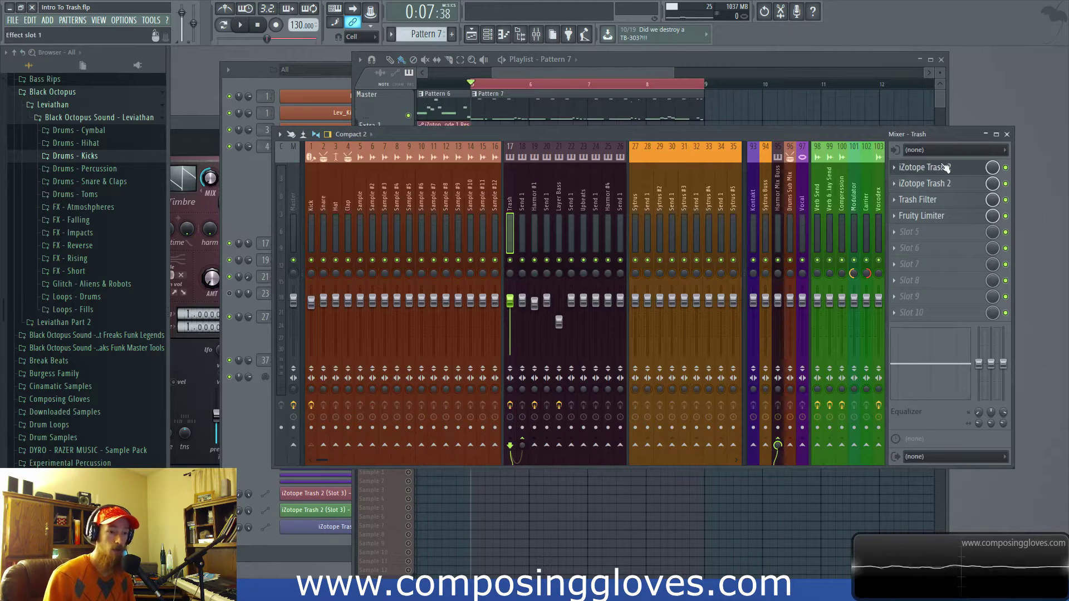
left_click(269, 193)
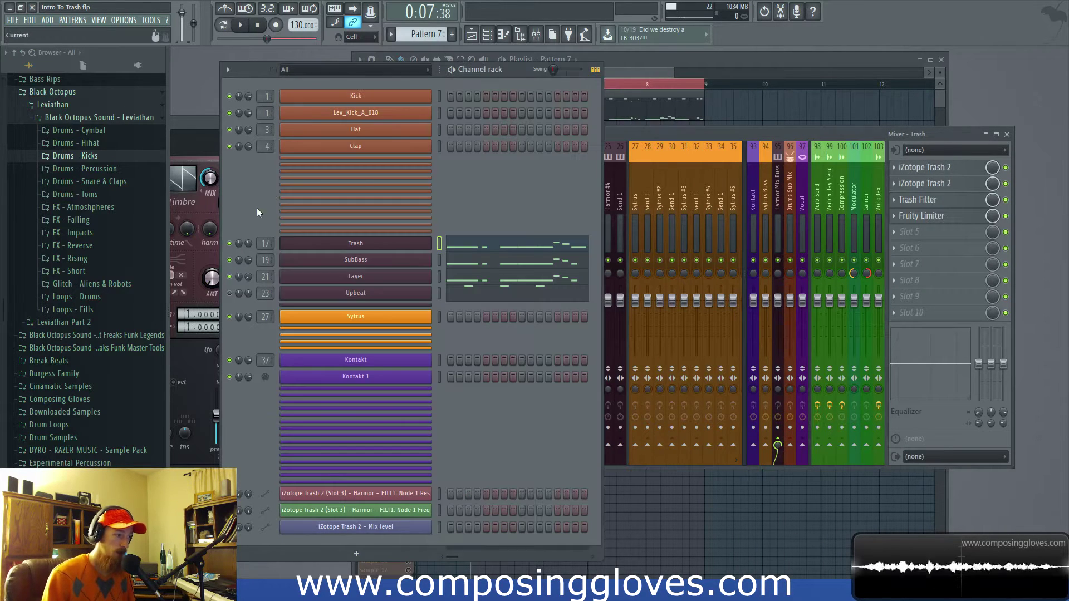
left_click(229, 260)
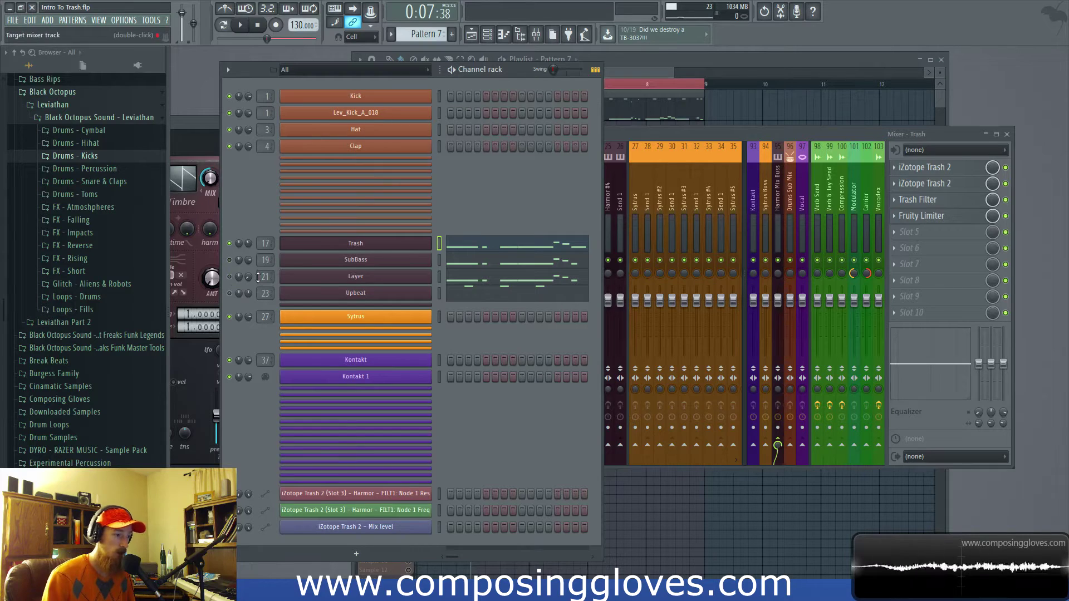
key("space")
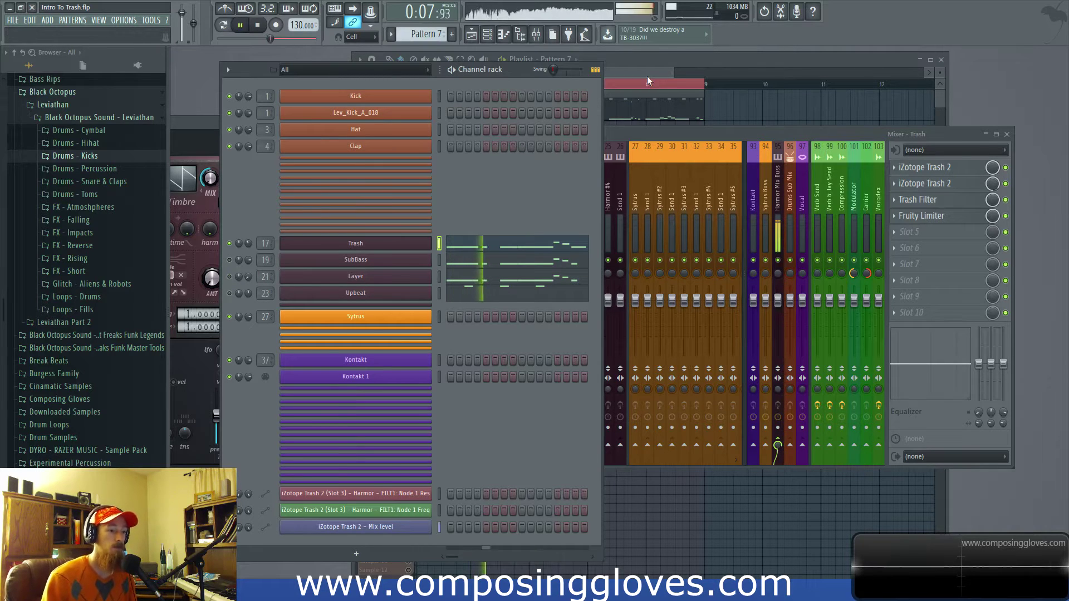
key("space")
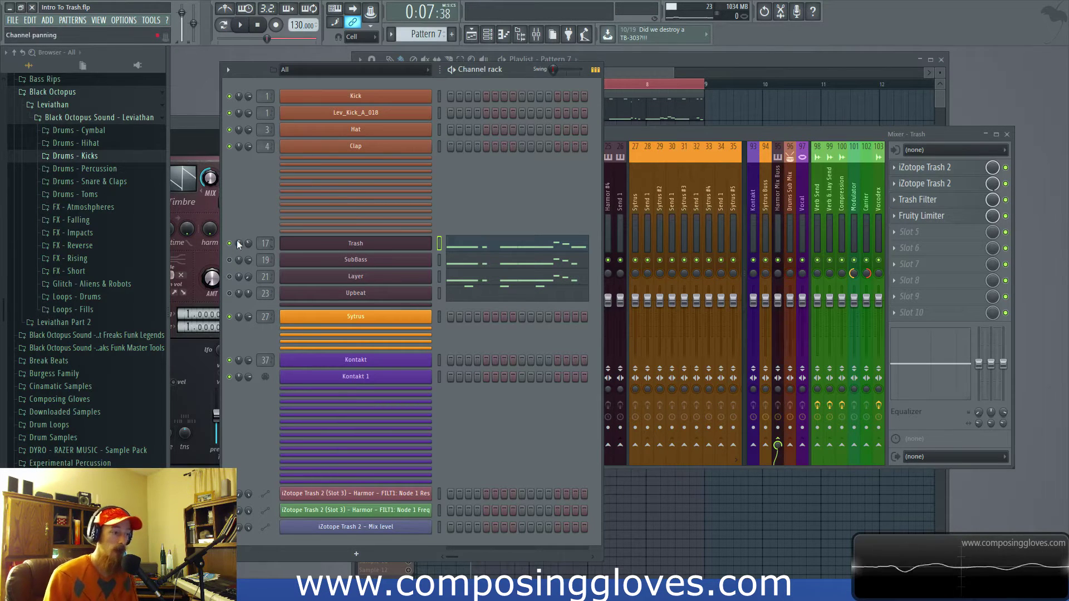
- Mute the Trash channel, unmute SubBass and Layer, and audition those two channels together
left_click(229, 260, "ctrl")
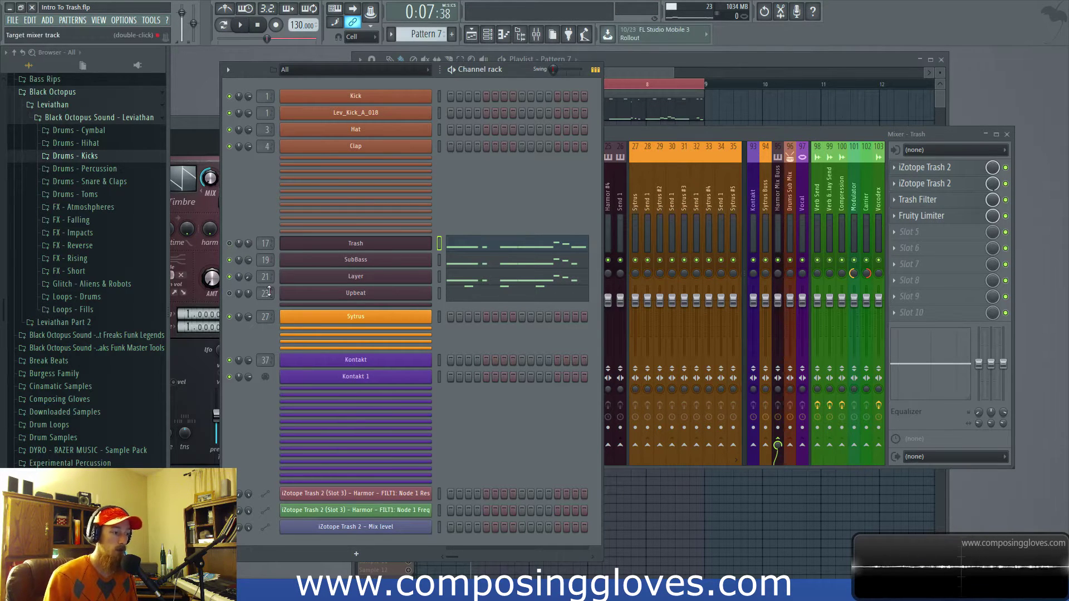
key("space")
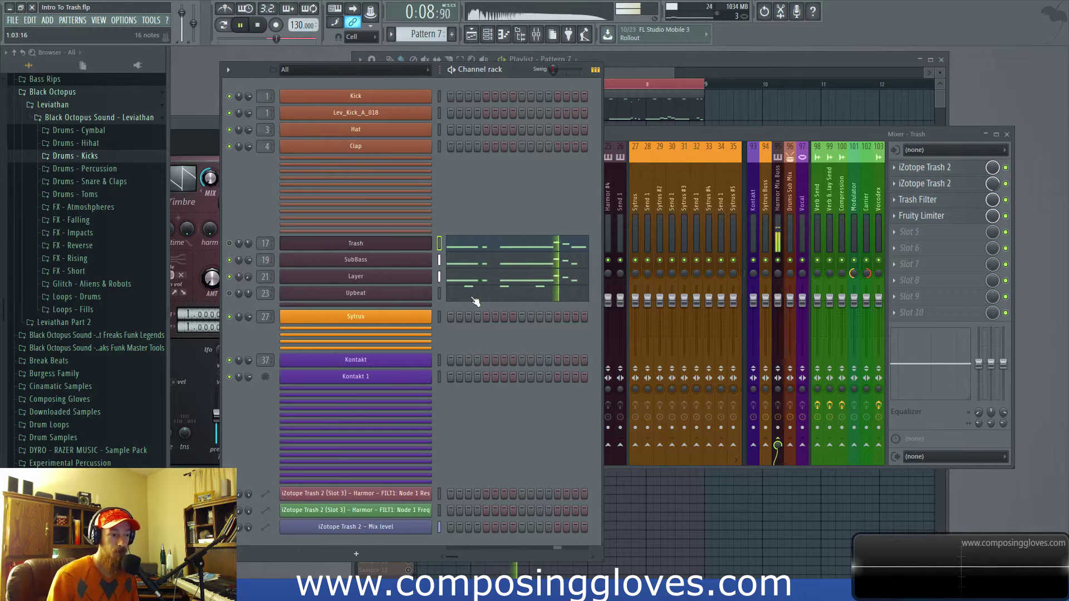
key("space")
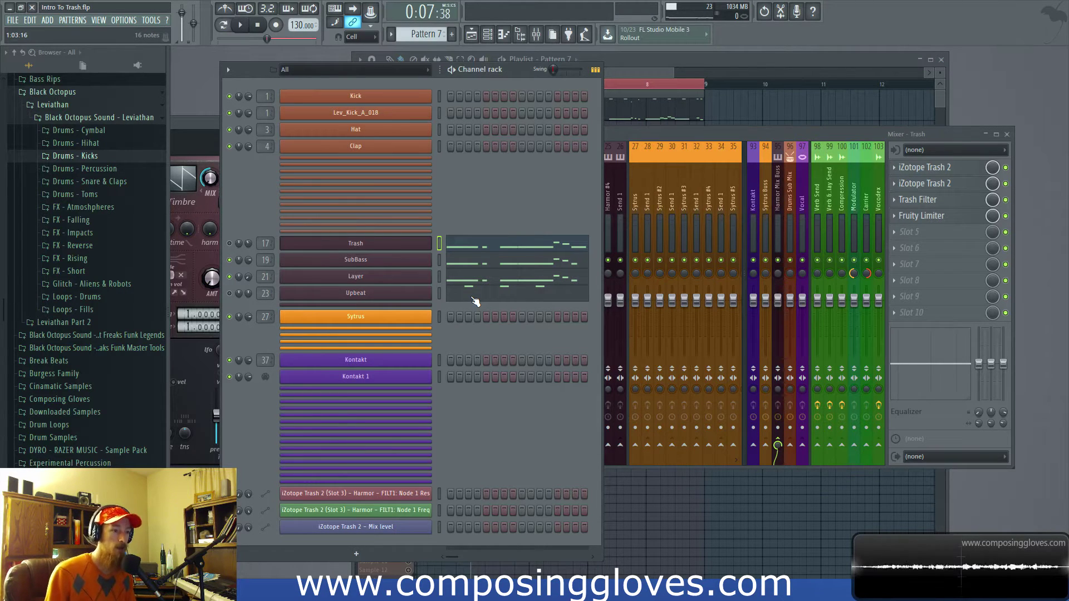
- Open Pattern 7 from the playlist in the piano roll and examine the Trash channel's notes
left_click(639, 76)
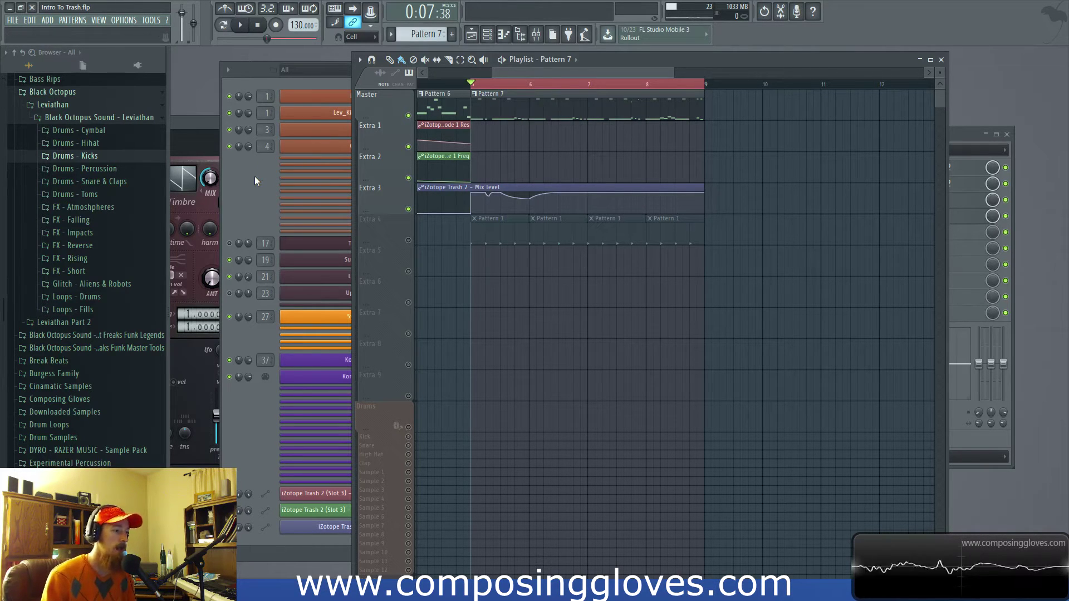
double_click(508, 117)
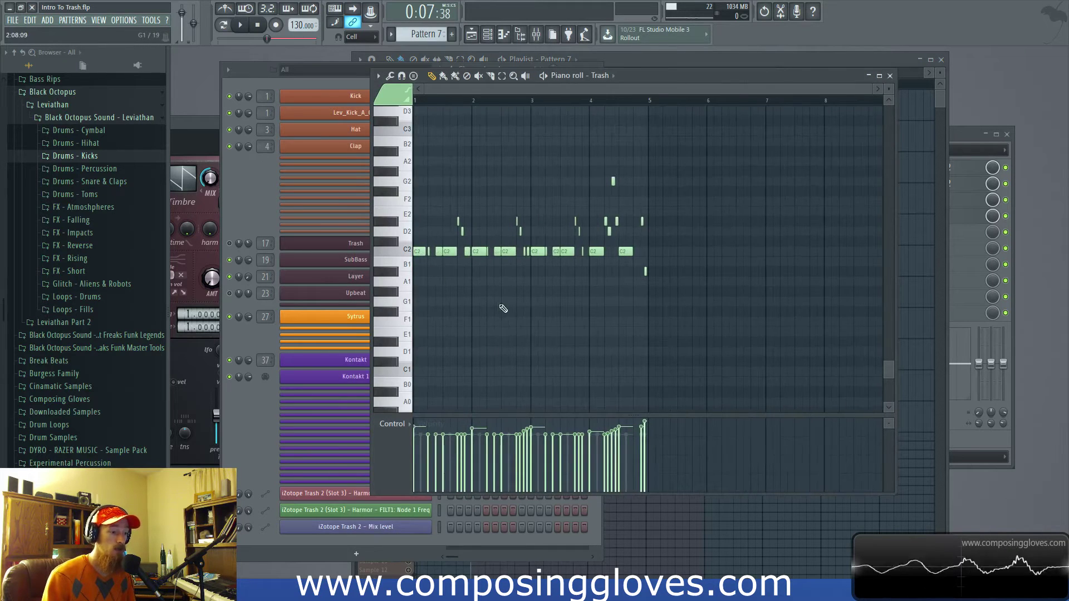
scroll(503, 308, "down", 2)
scroll(503, 309, "up", 2, "ctrl")
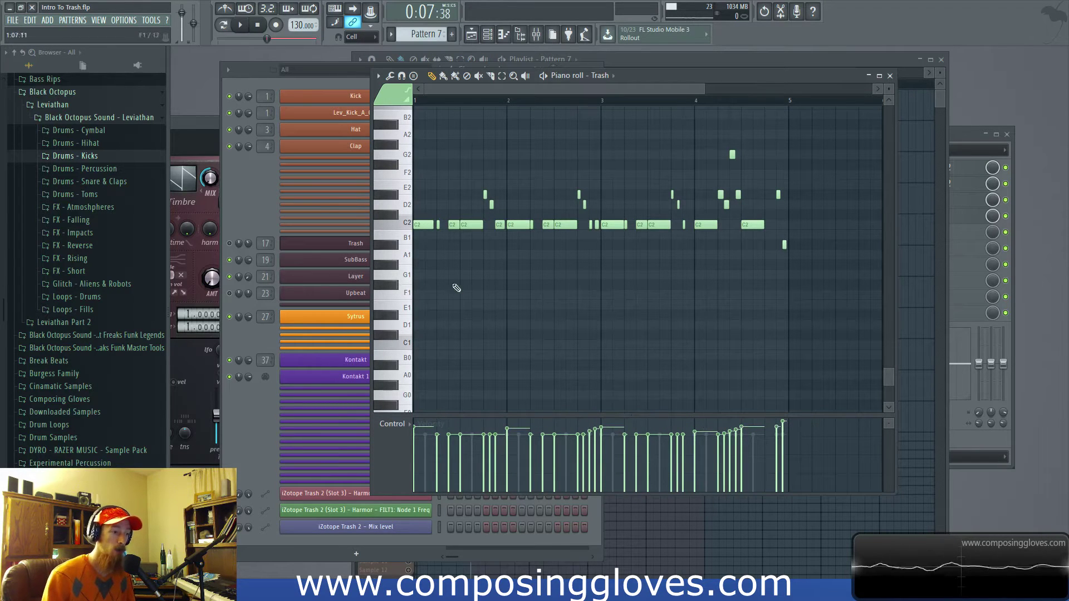
left_click_drag(421, 169, 800, 273)
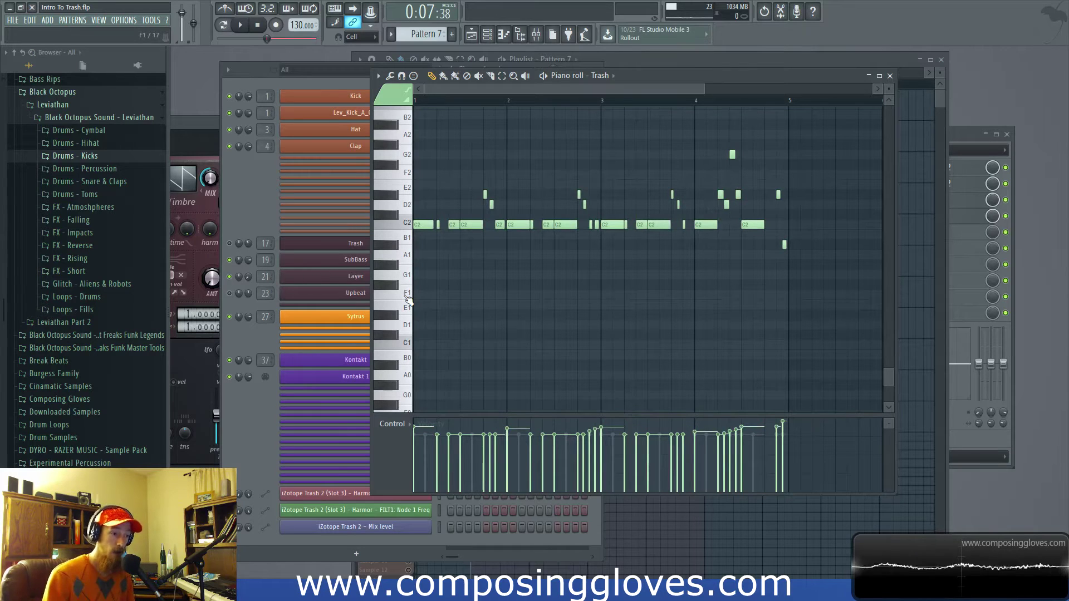
- Open the iZotope Trash 2 in slot 2 of the Trash mixer track and close its Preset Manager
left_click(950, 138)
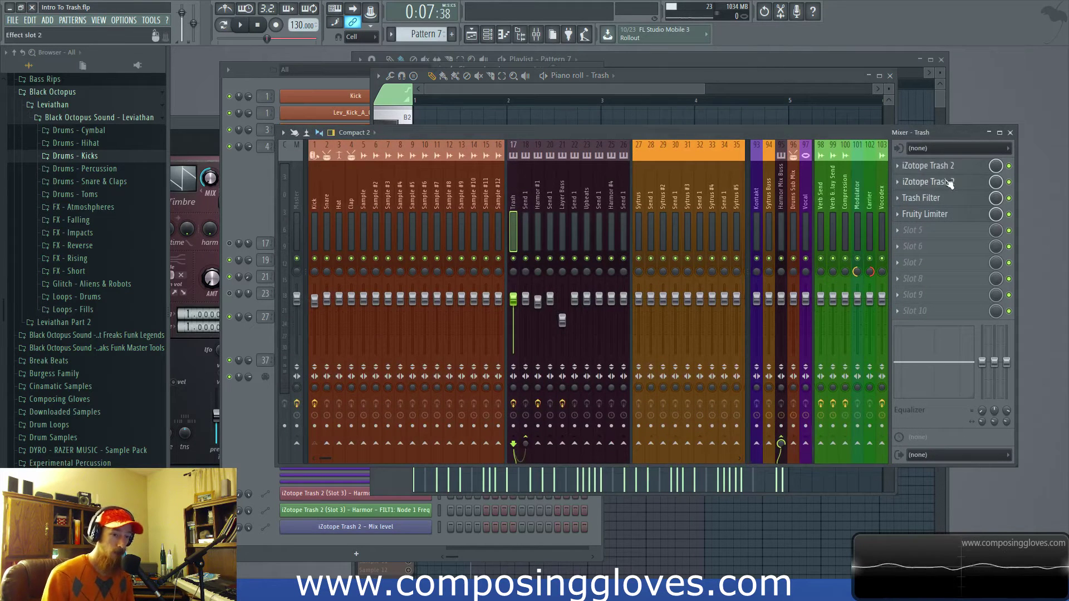
left_click(935, 182)
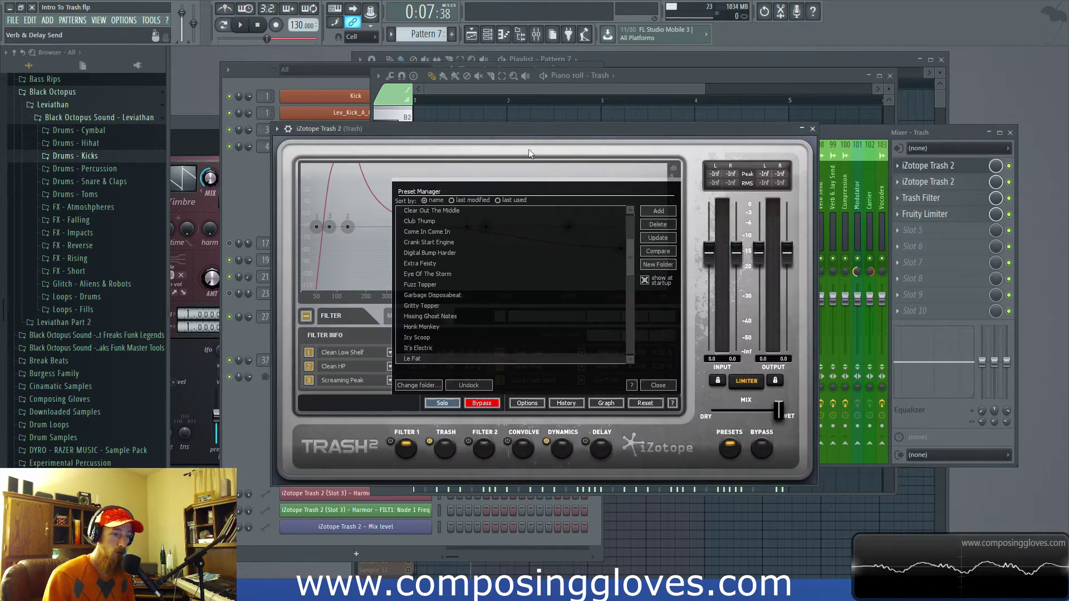
left_click(662, 386)
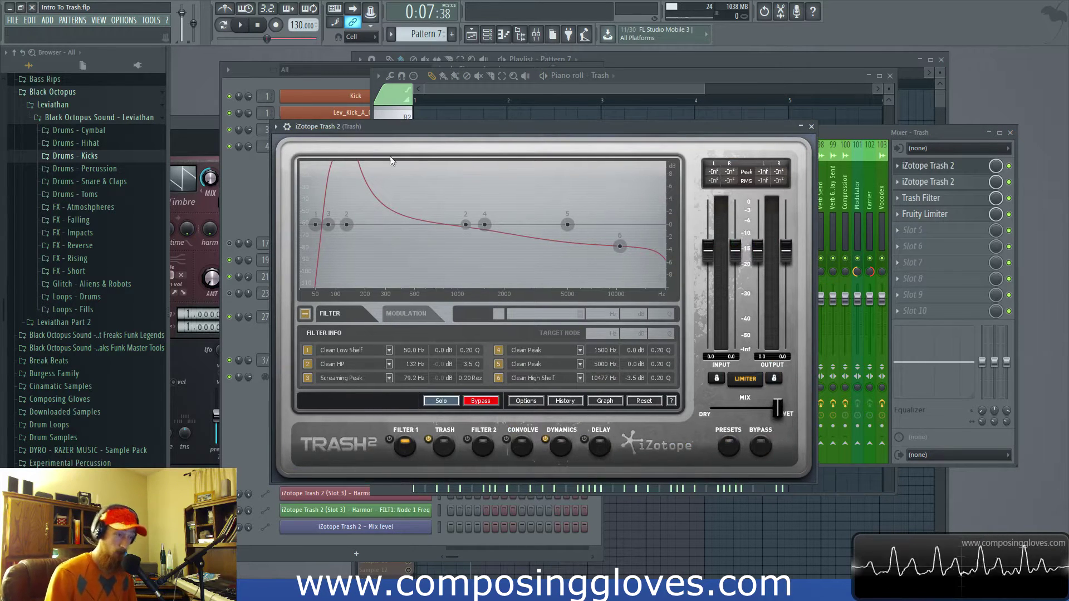
- Unmute the Trash channel and disable the Trash Filter and both iZotope Trash 2 effects on its mixer track
left_click(256, 193)
left_click(229, 244)
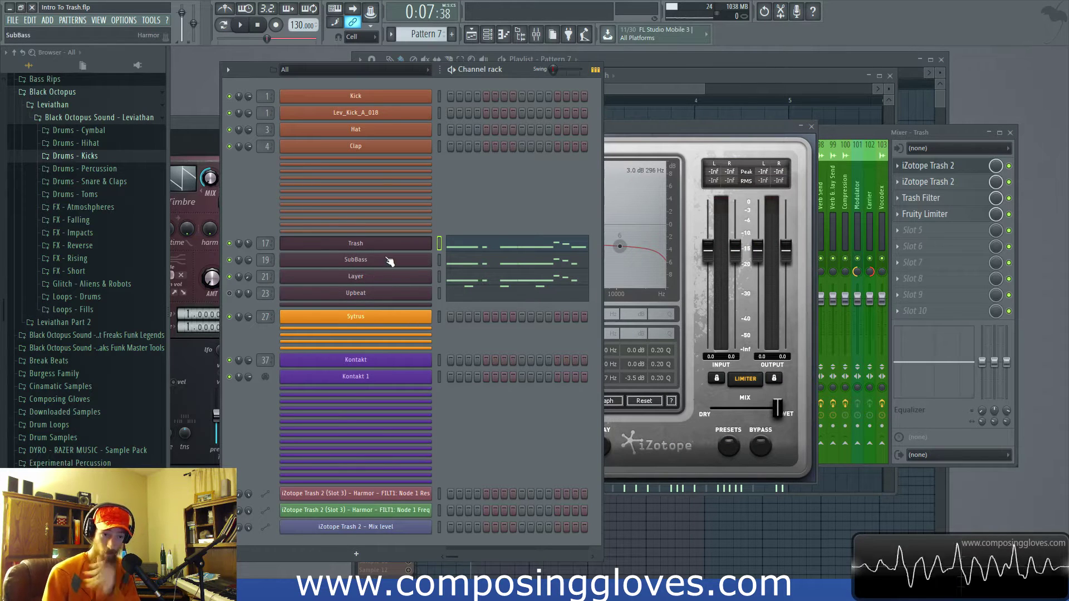
left_click(876, 131)
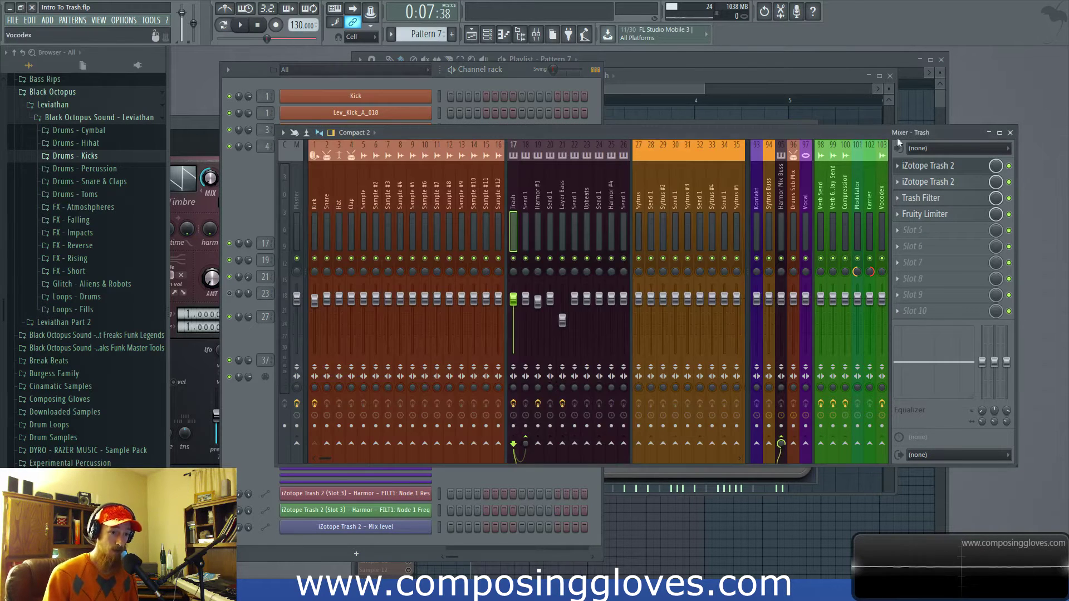
left_click(1008, 198)
left_click(1009, 182)
left_click(1008, 166)
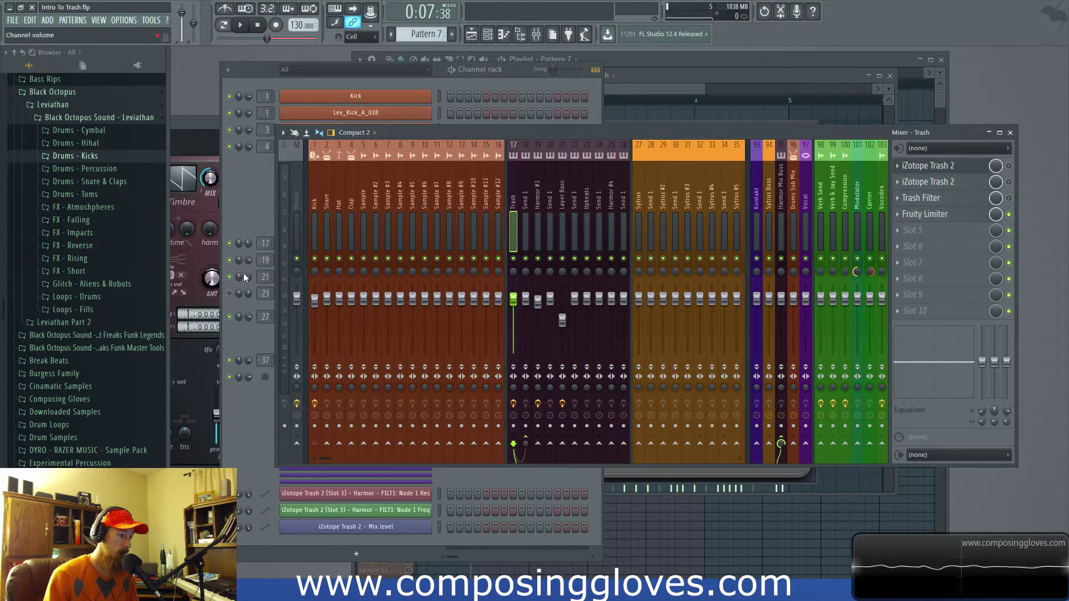
- Mute the SubBass and Layer channels and play the Trash channel without its distortion effects
left_click(233, 260)
key("space")
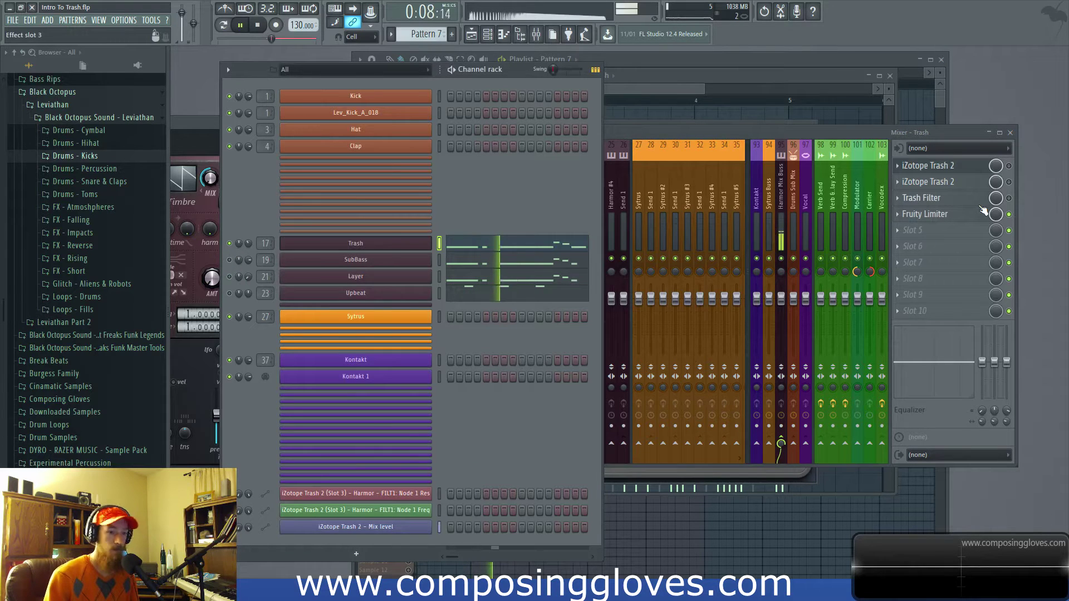
key("space")
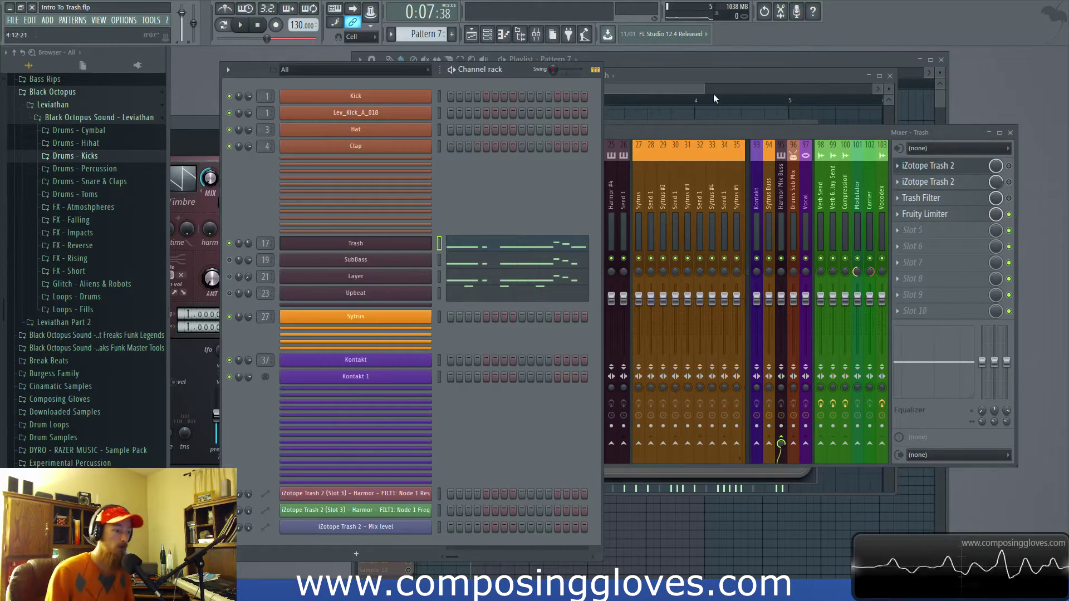
- Inspect the Harmor settings of the SubBass, Layer and Trash channels and close the windows
left_click(375, 261)
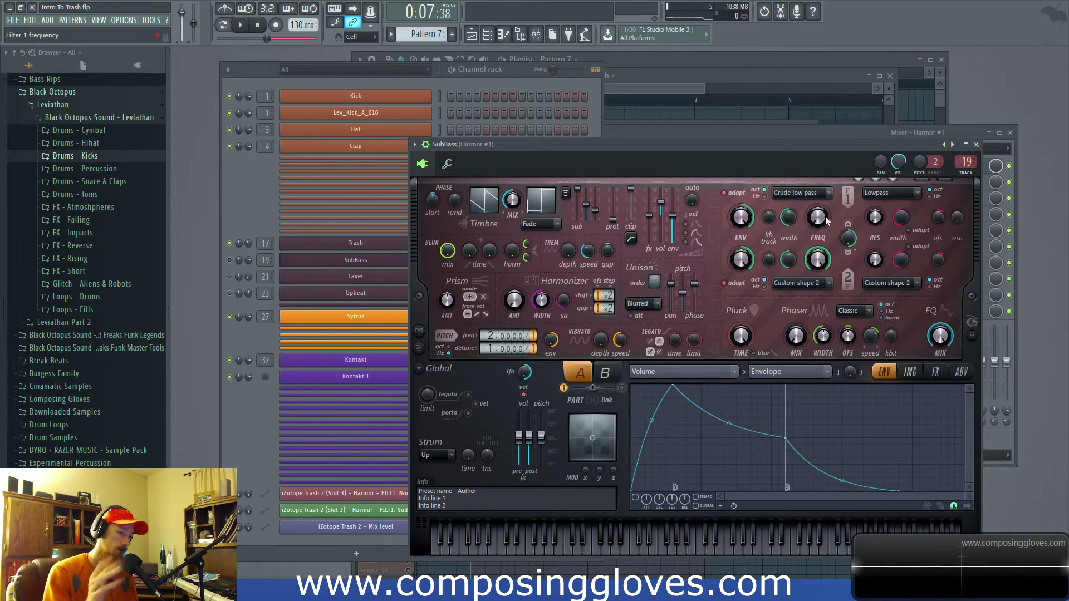
left_click(345, 276)
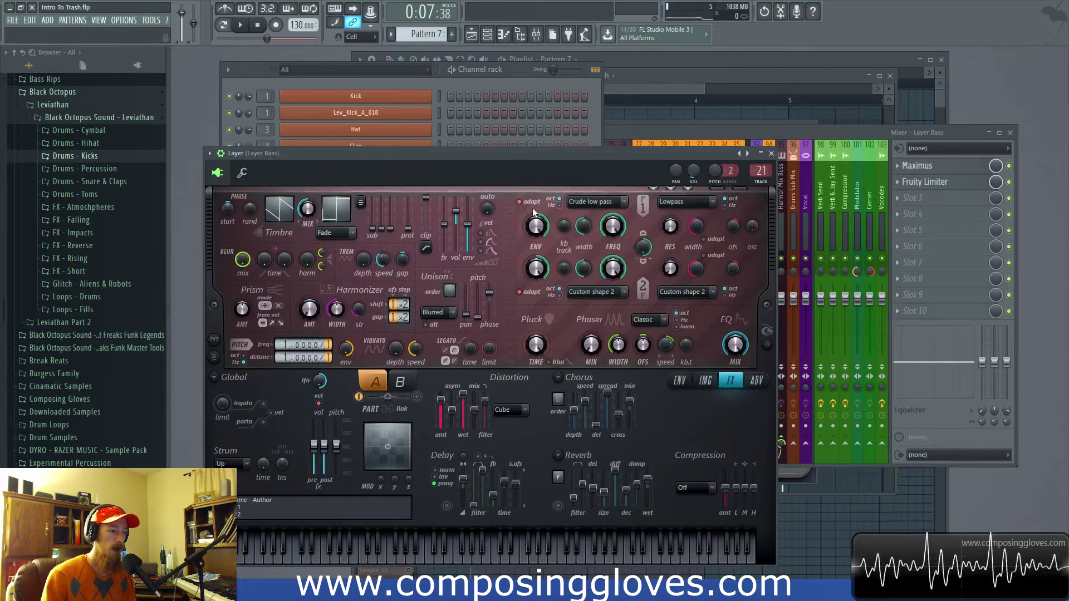
left_click_drag(510, 154, 563, 101)
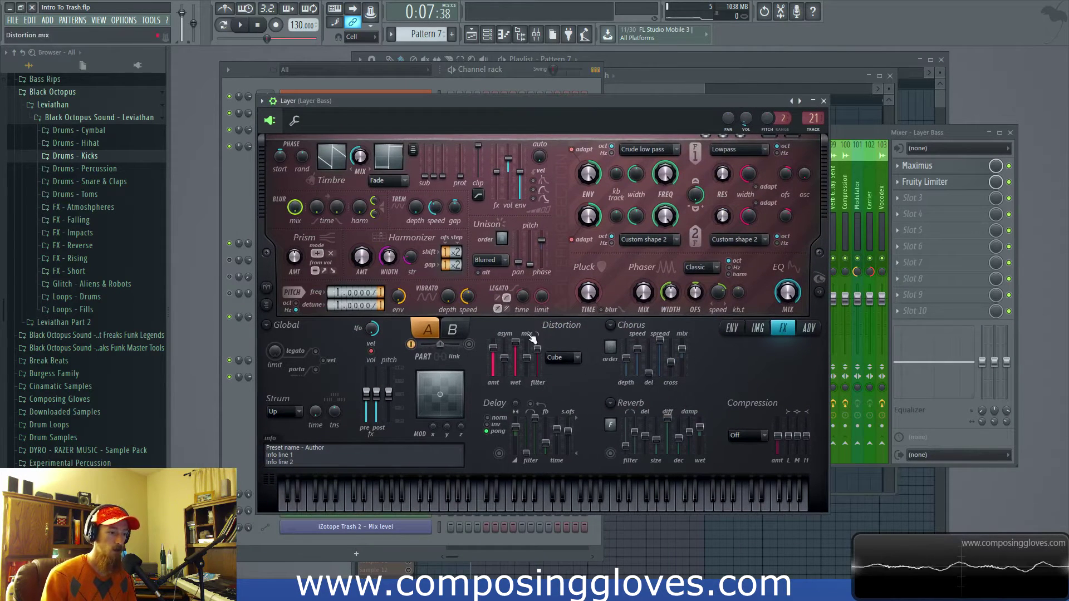
left_click(823, 101)
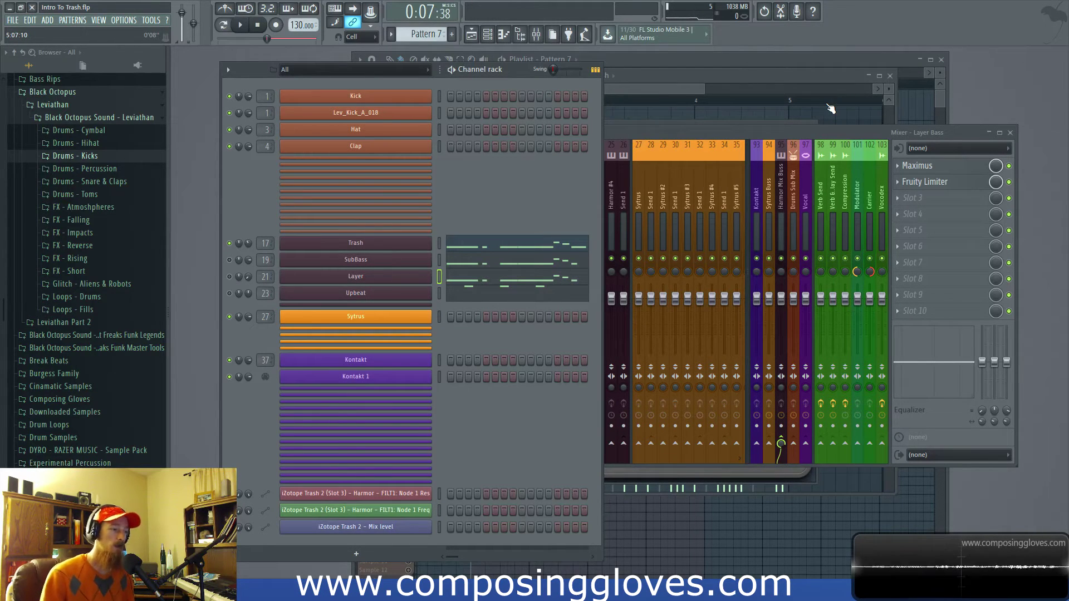
left_click(357, 243)
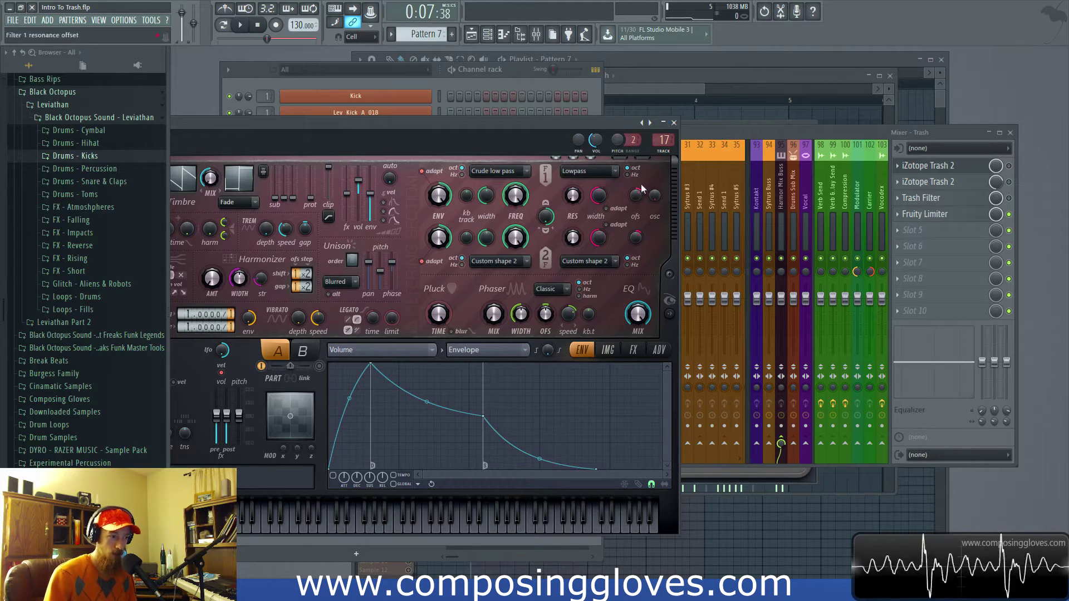
left_click(675, 122)
- Enable the first iZotope Trash 2 on the Trash mixer track and look at its preset list
left_click(694, 133)
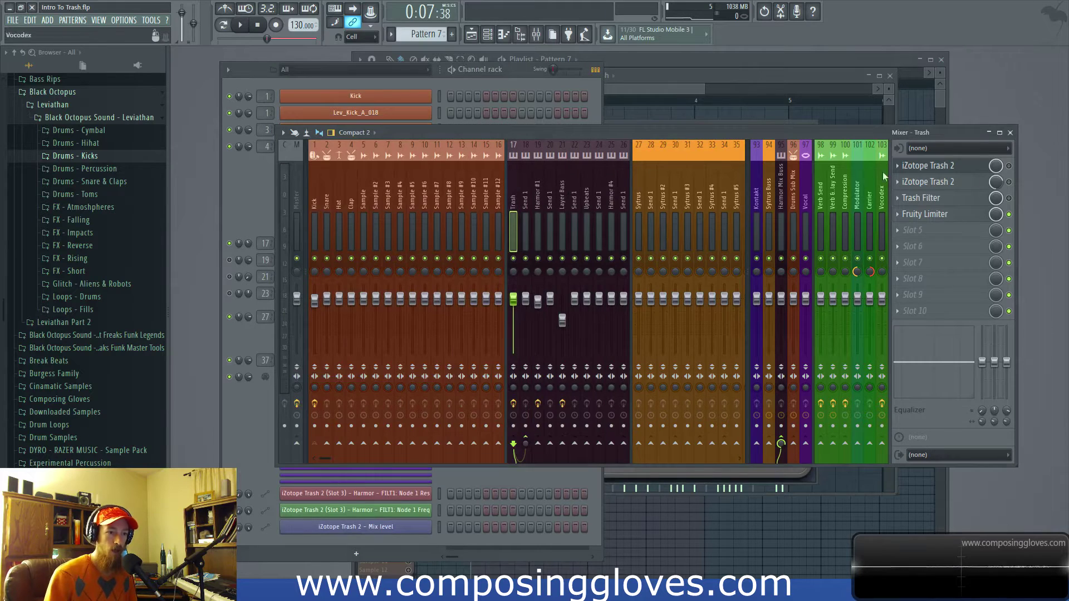
left_click(970, 172)
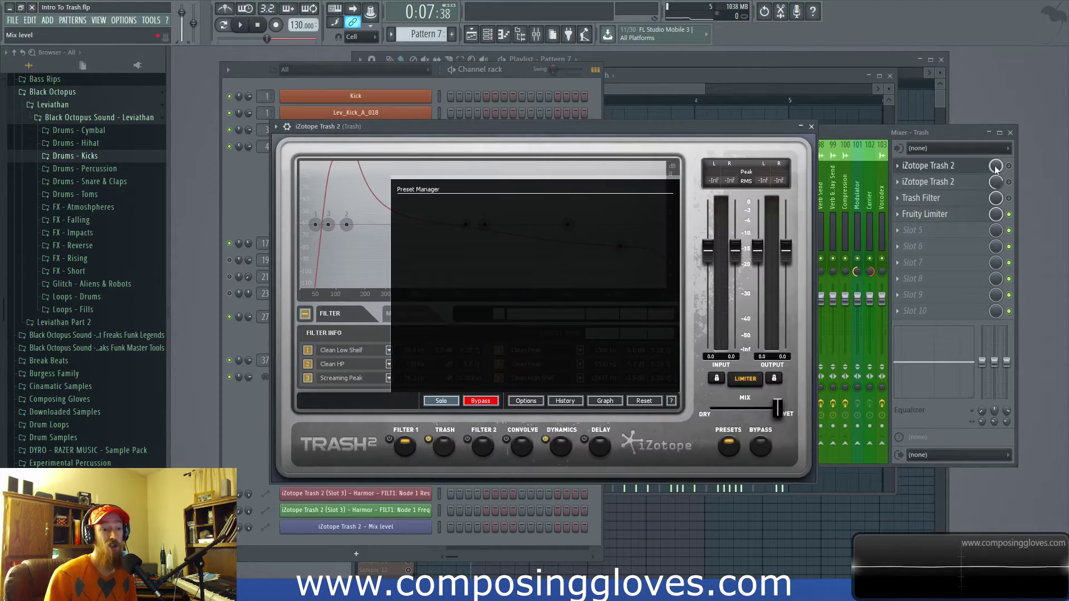
left_click(967, 175)
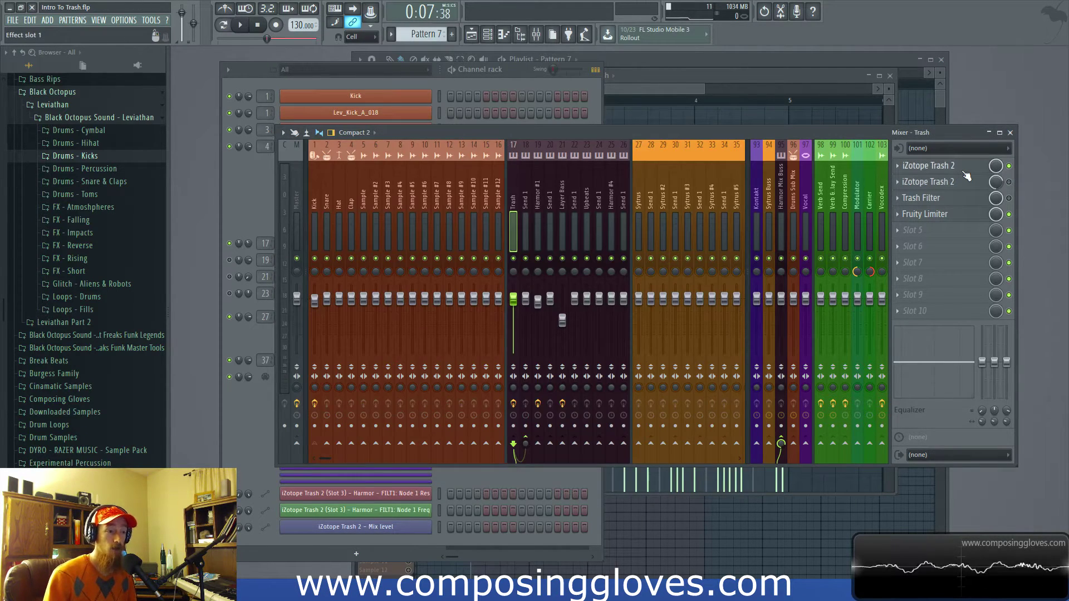
left_click(966, 172)
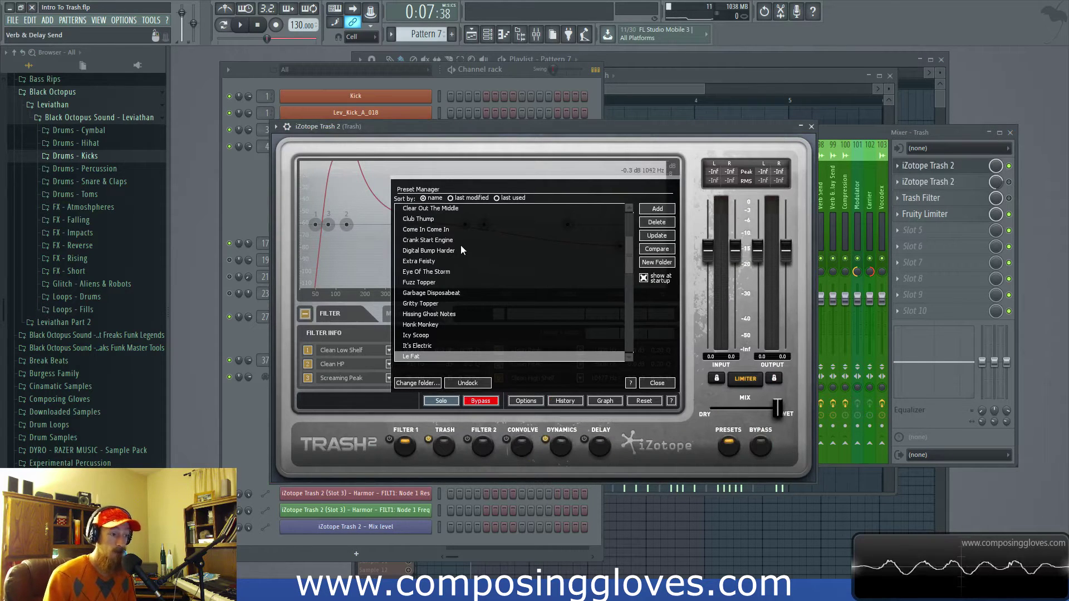
left_click(811, 127)
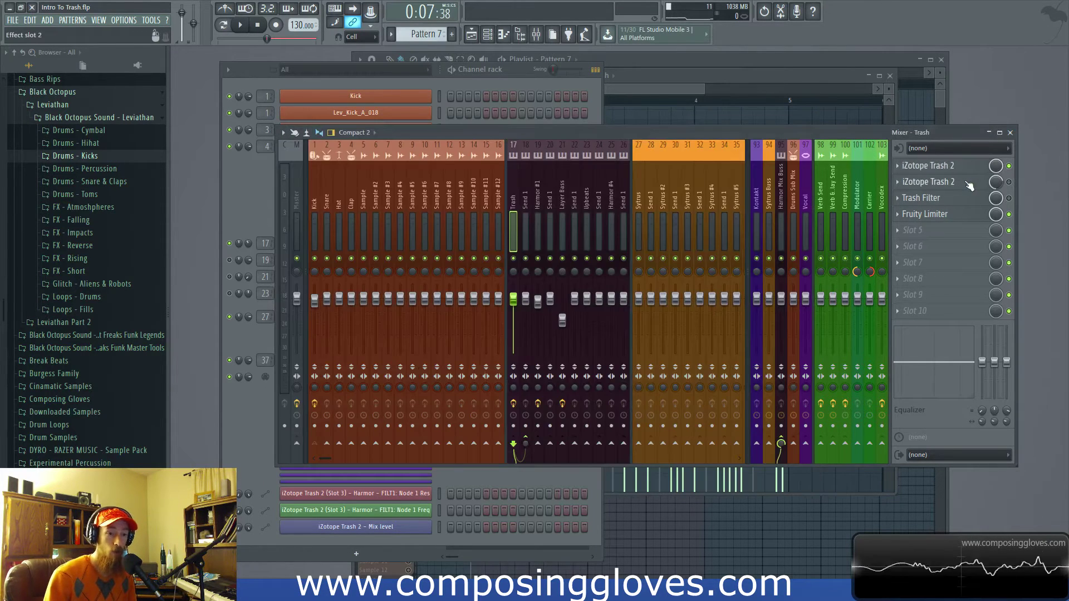
- Browse the preset list of the second iZotope Trash 2 on the Trash track and close its window
left_click(947, 182)
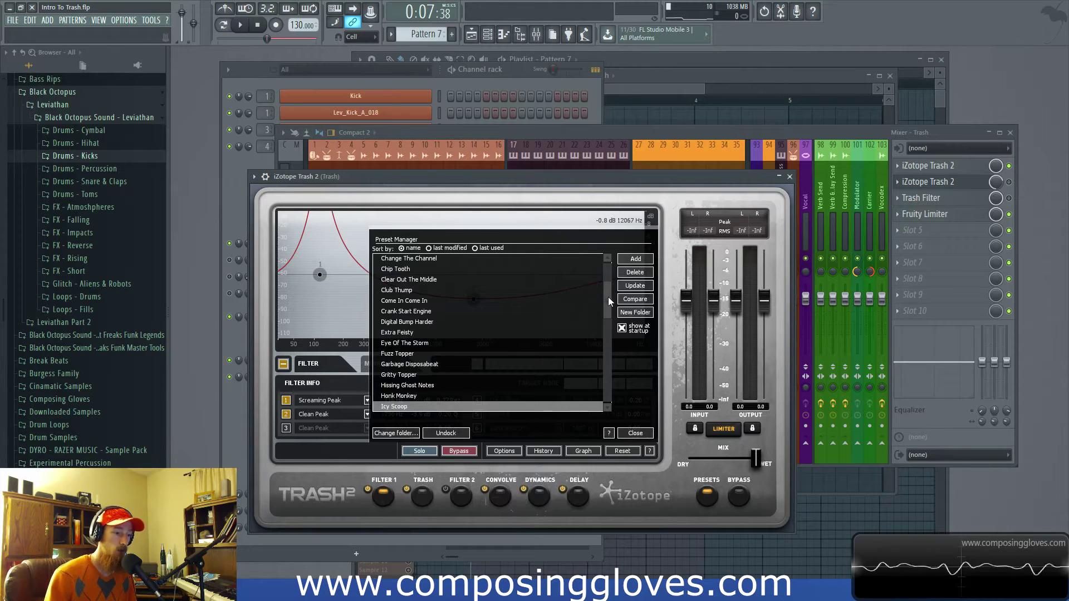
left_click_drag(608, 295, 607, 276)
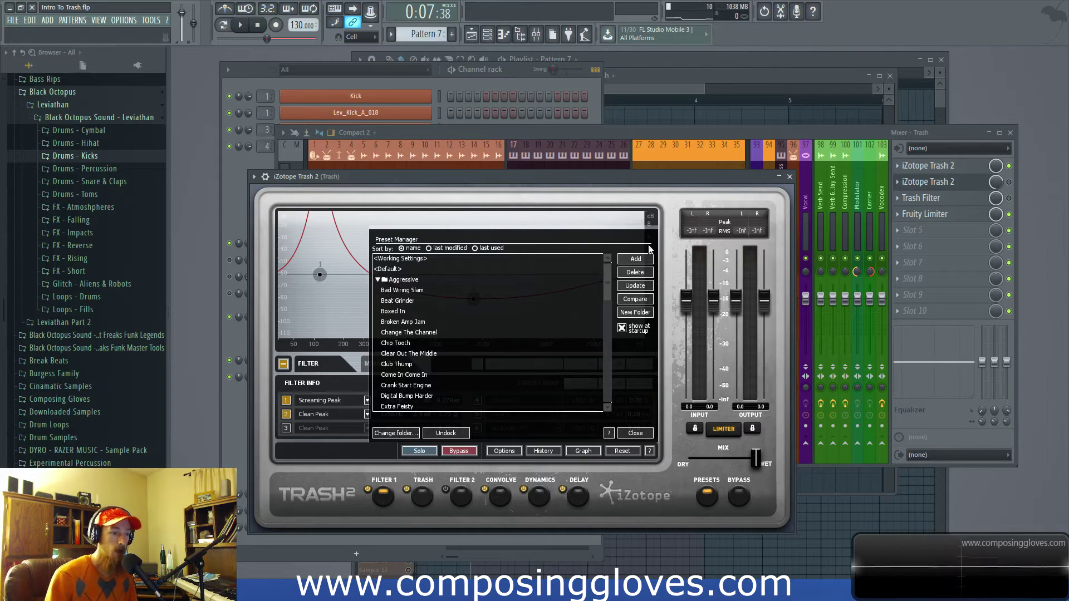
left_click(790, 176)
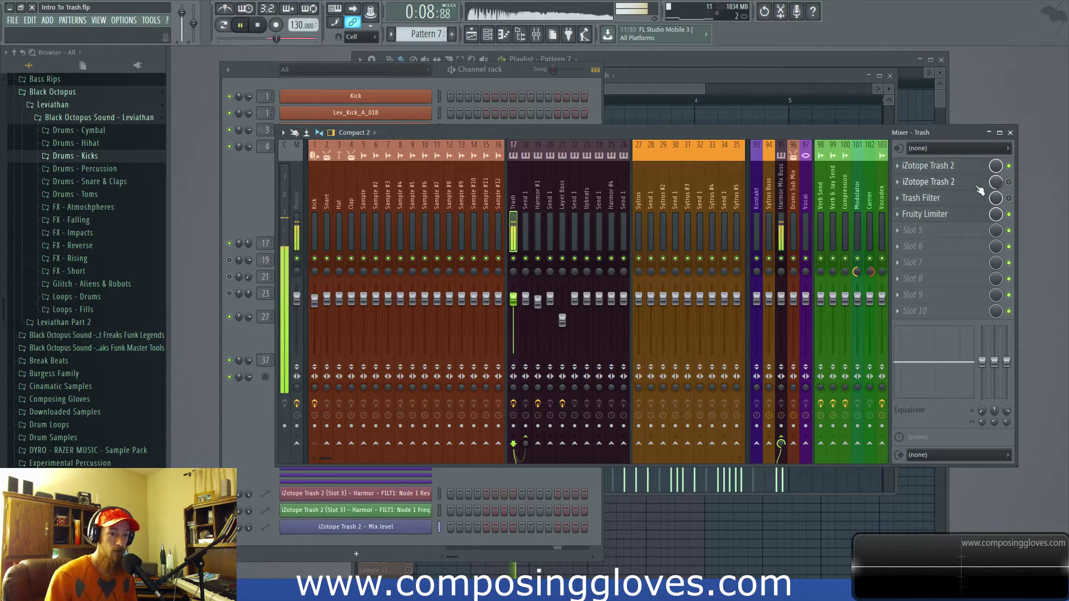
- Play the Trash track with only the second iZotope Trash 2 enabled, then with both instances enabled
left_click(1008, 166)
left_click(1008, 182)
key("space")
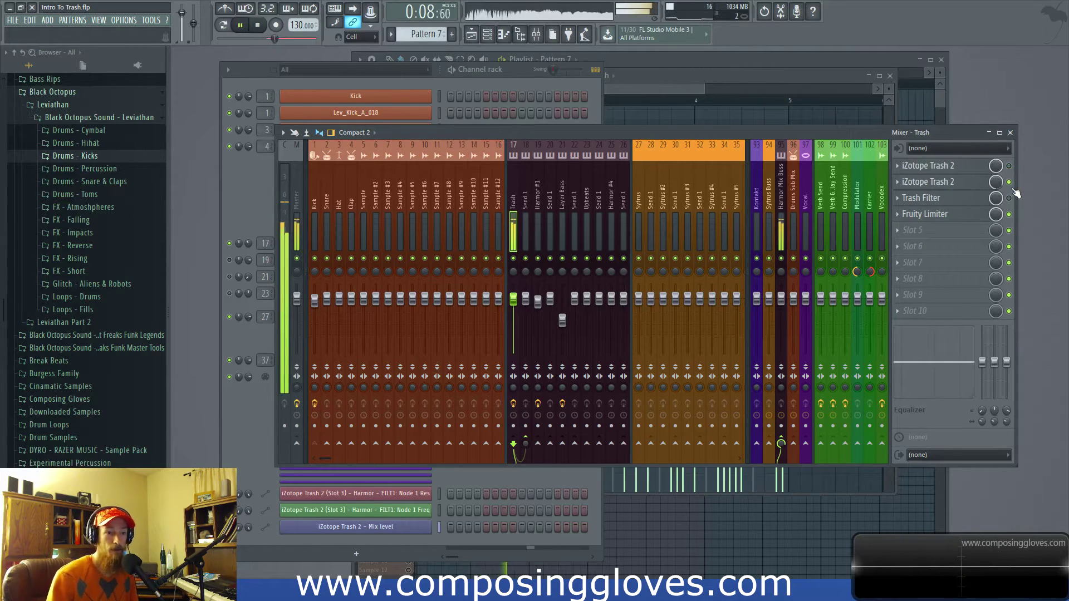
key("space")
left_click(1008, 166)
key("space")
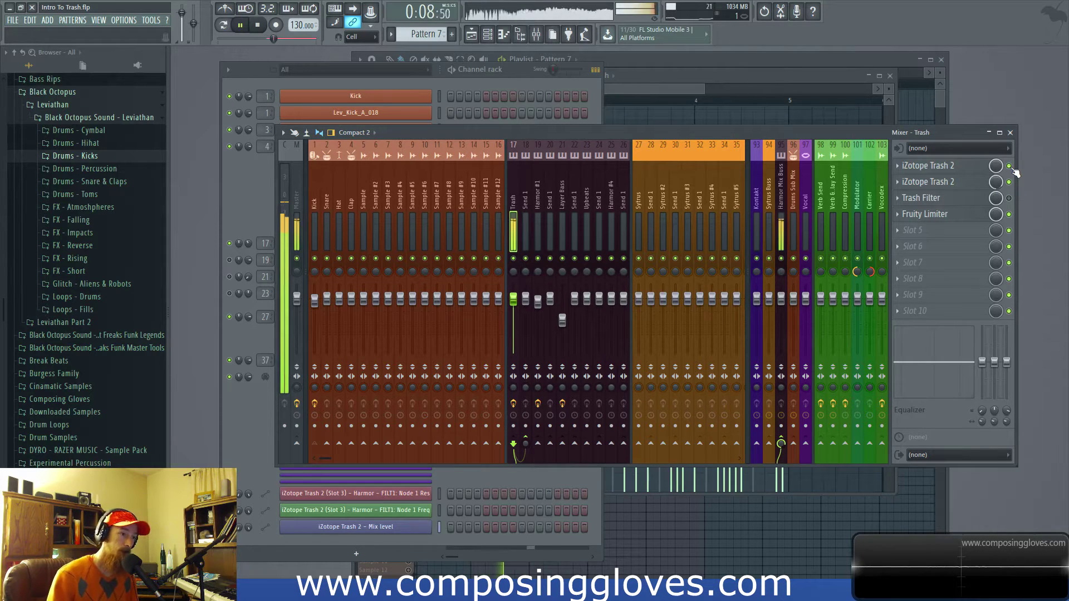
key("space")
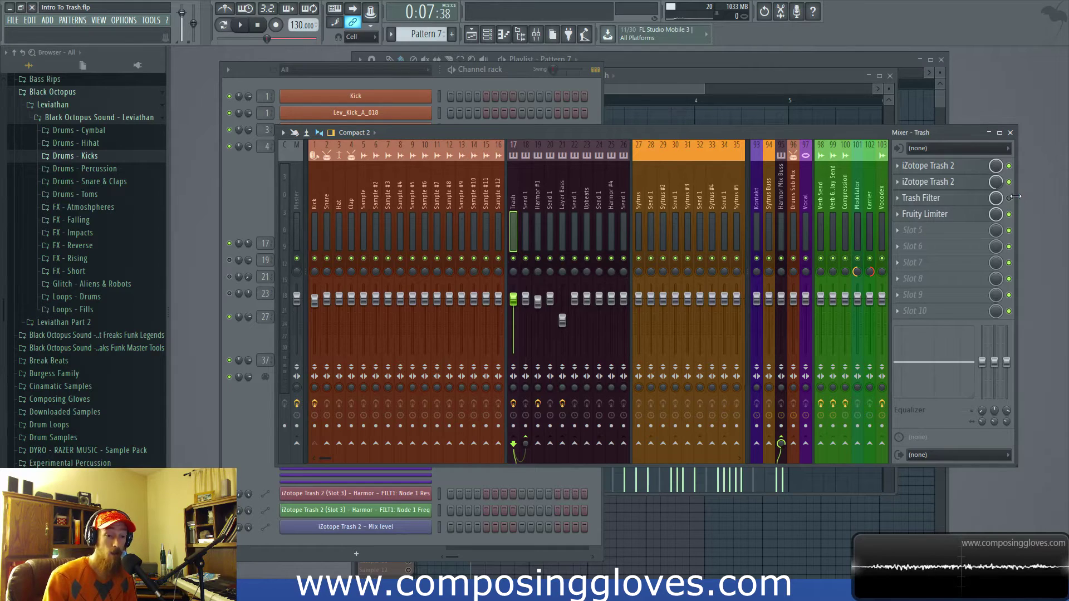
- Open the Trash Filter in slot 3, dismiss its Preset Manager to view the filter curve, and close it
left_click(942, 203)
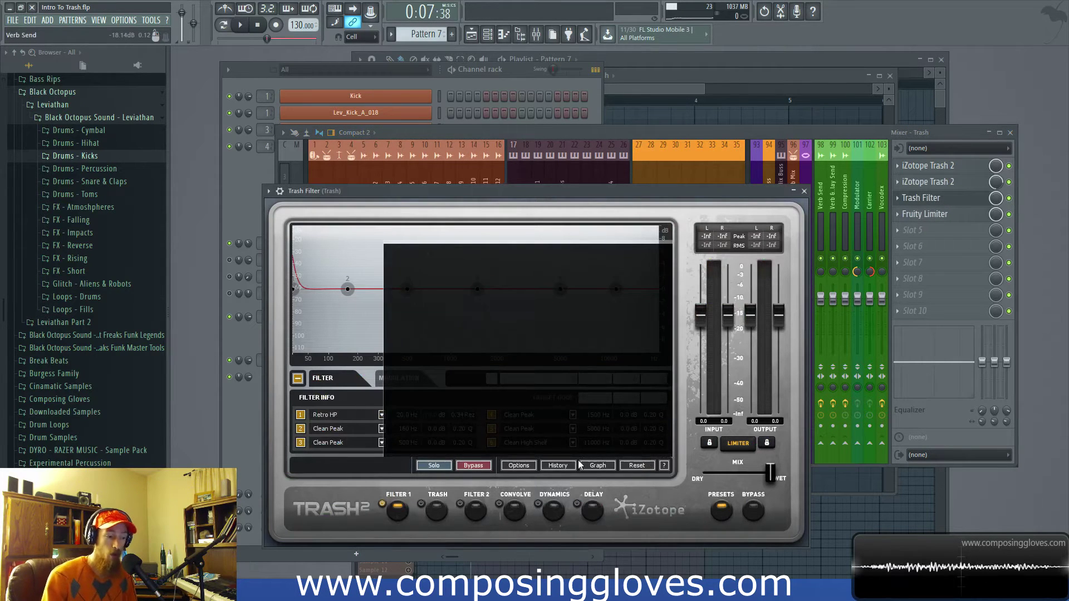
left_click(649, 449)
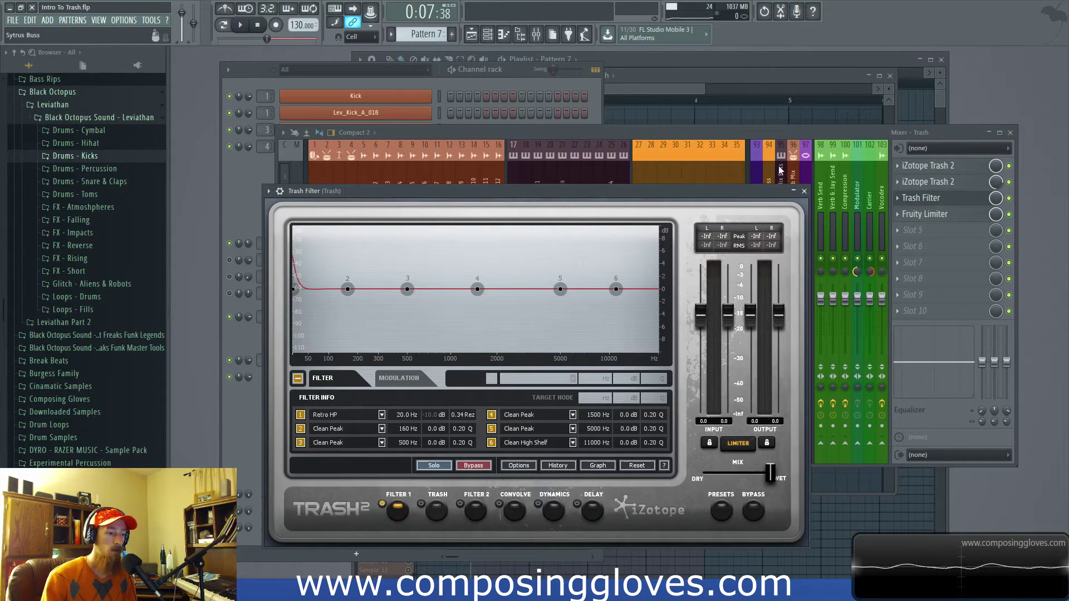
left_click(804, 191)
- Play the playlist from its beginning through Pattern 6 and place the playhead at the start of Pattern 7
left_click(693, 68)
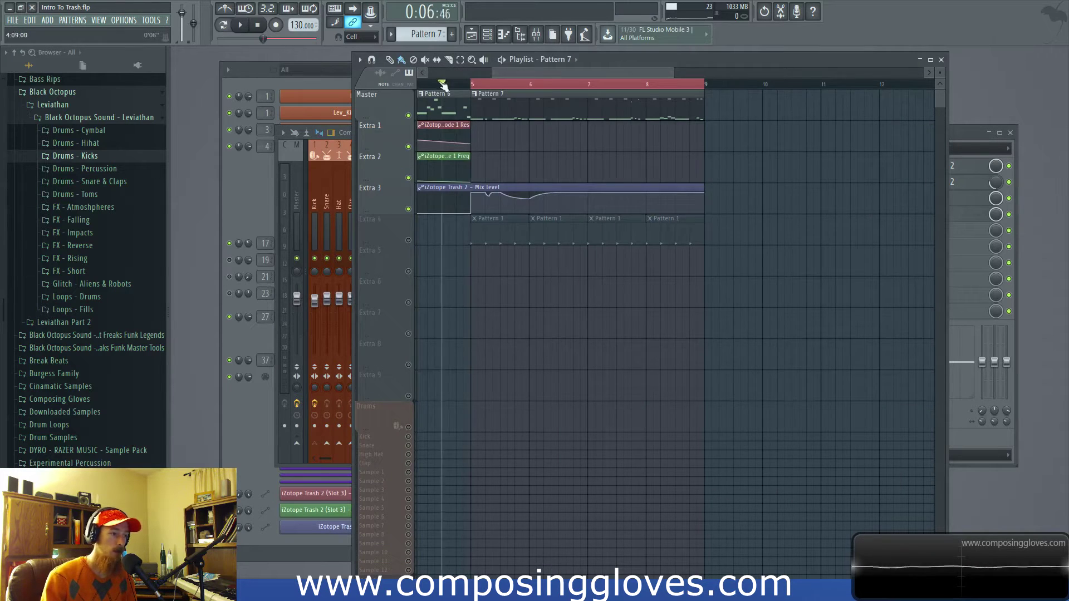
scroll(415, 164, "left", 3)
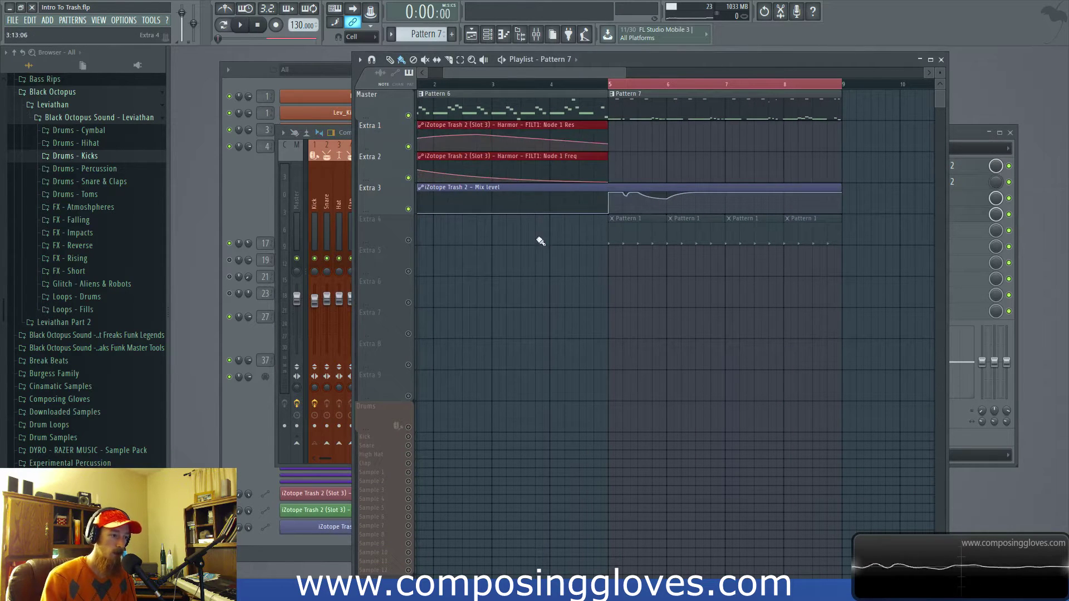
key("space")
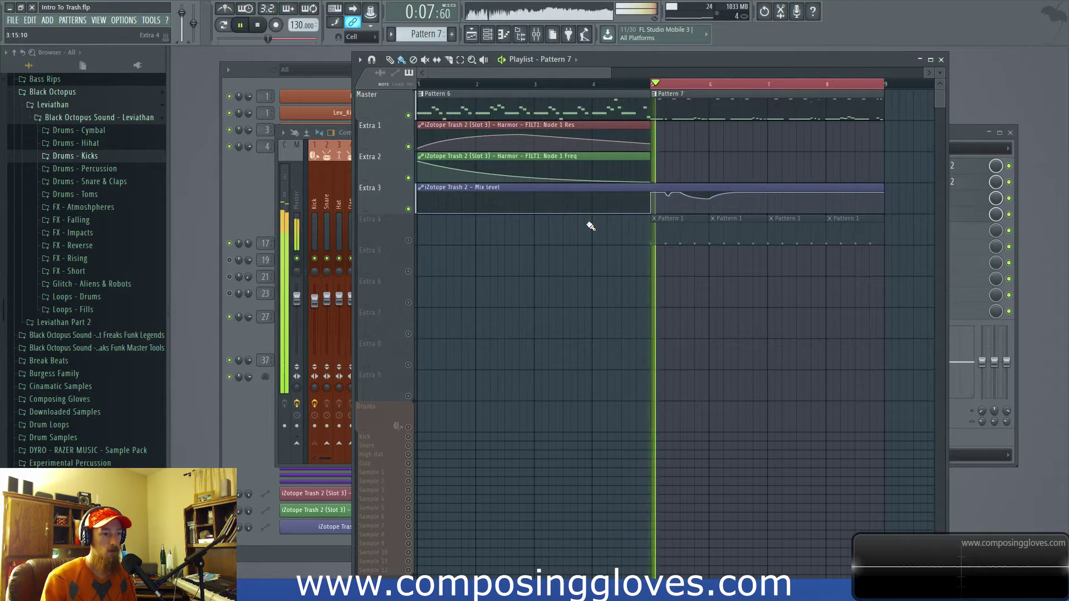
key("space")
left_click(652, 84)
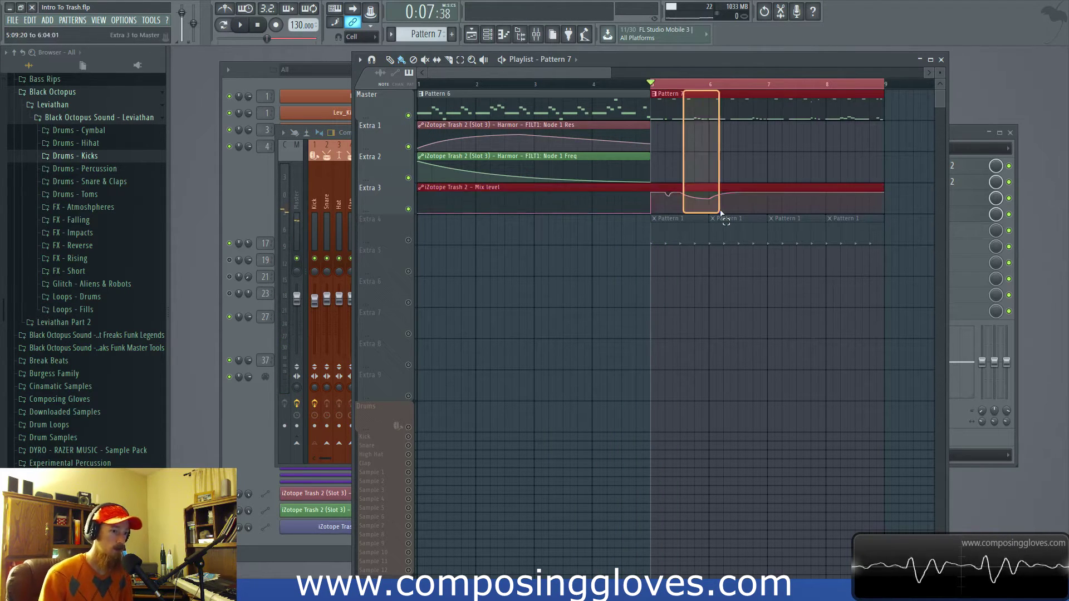
- Open the first iZotope Trash 2 on the Trash track, dismiss its Preset Manager and display the Trash module
left_click(953, 133)
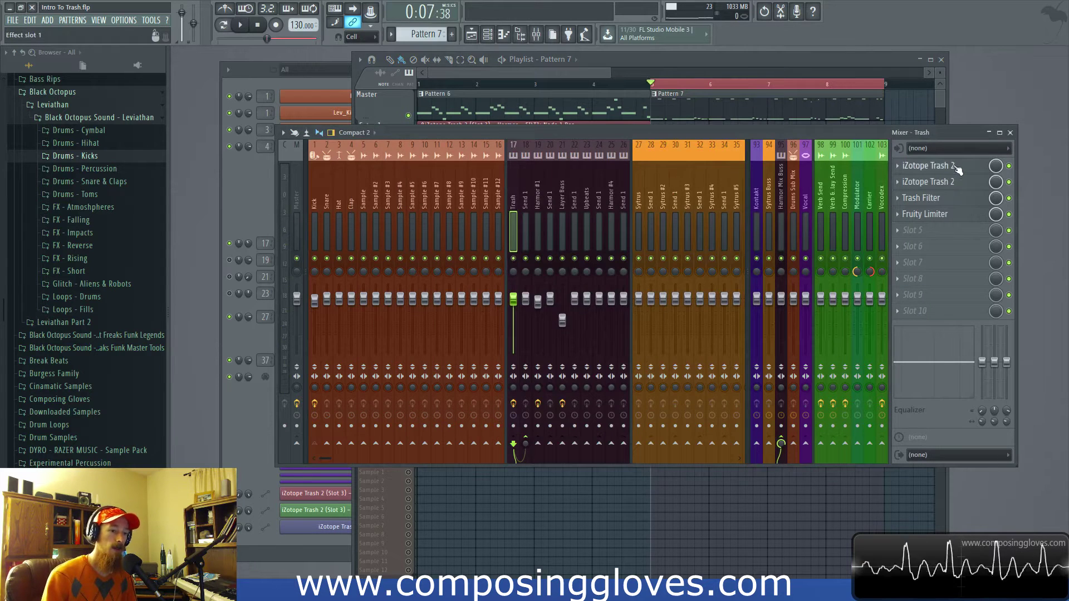
left_click(953, 167)
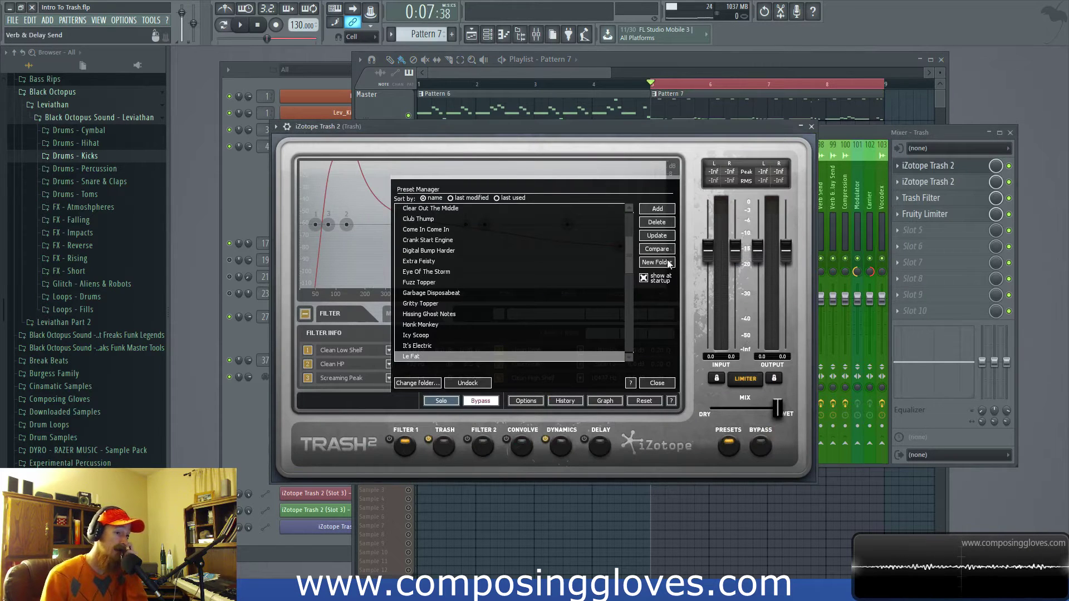
left_click(657, 382)
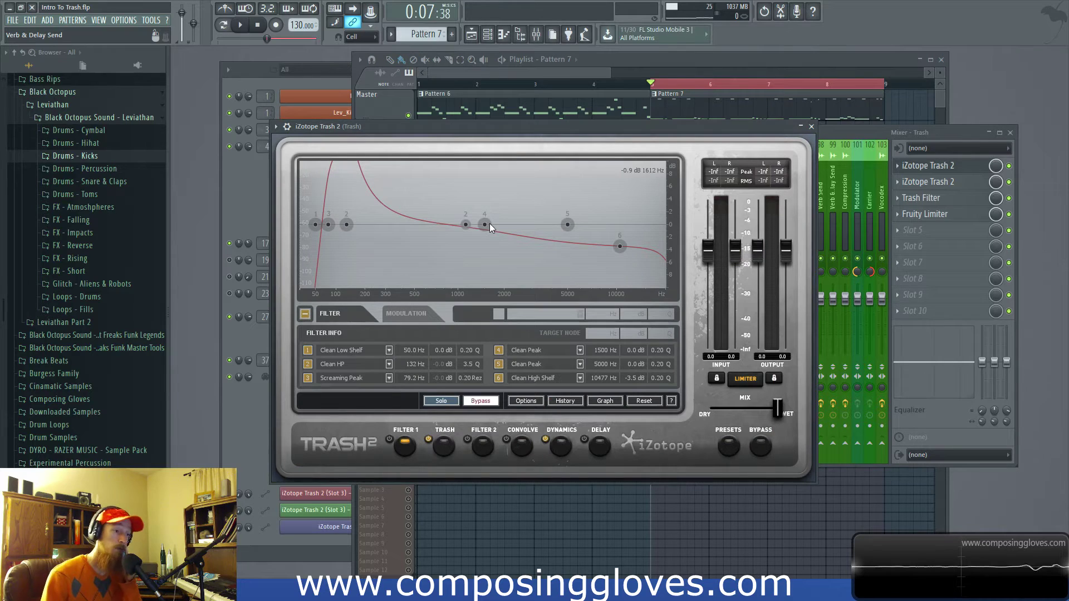
left_click(481, 401)
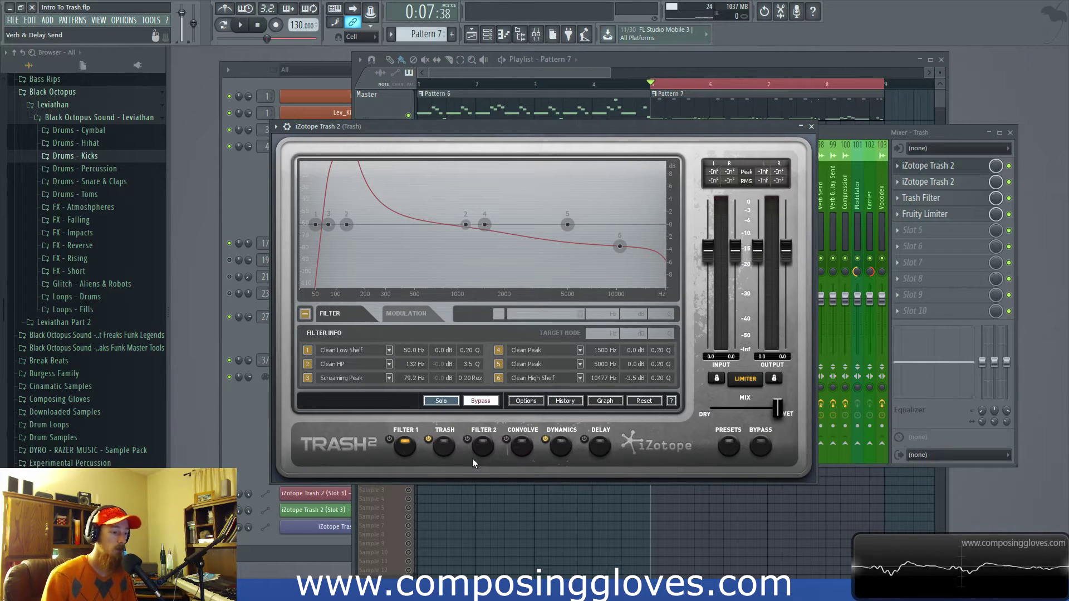
left_click(440, 447)
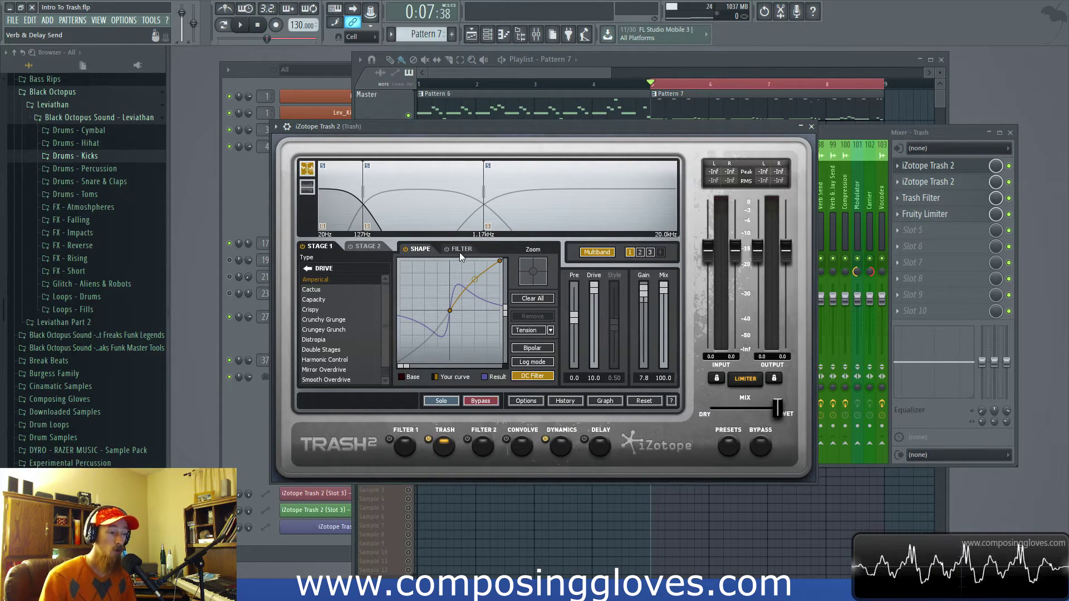
- Compare the Stage 1 and Stage 2 distortion settings of the Trash module and look through Stage 1's Drive types
left_click(364, 246)
left_click(317, 247)
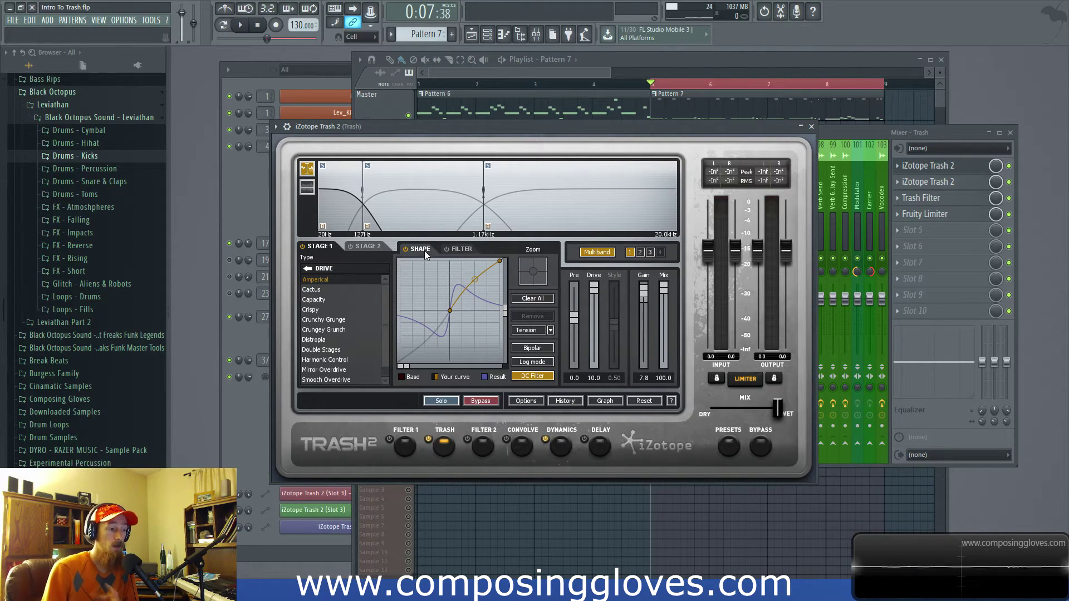
left_click(367, 246)
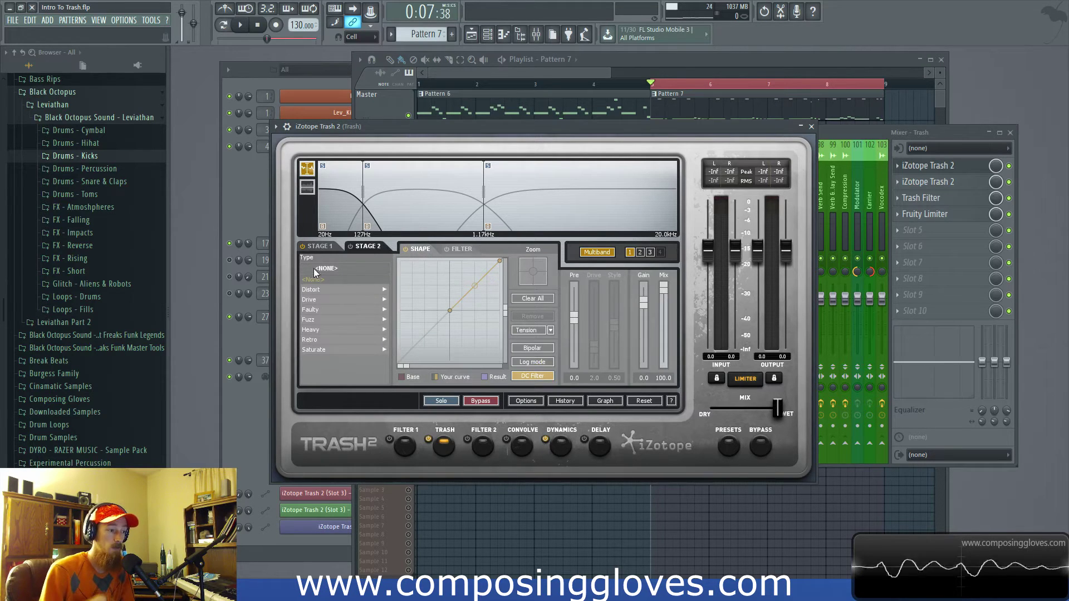
left_click(320, 246)
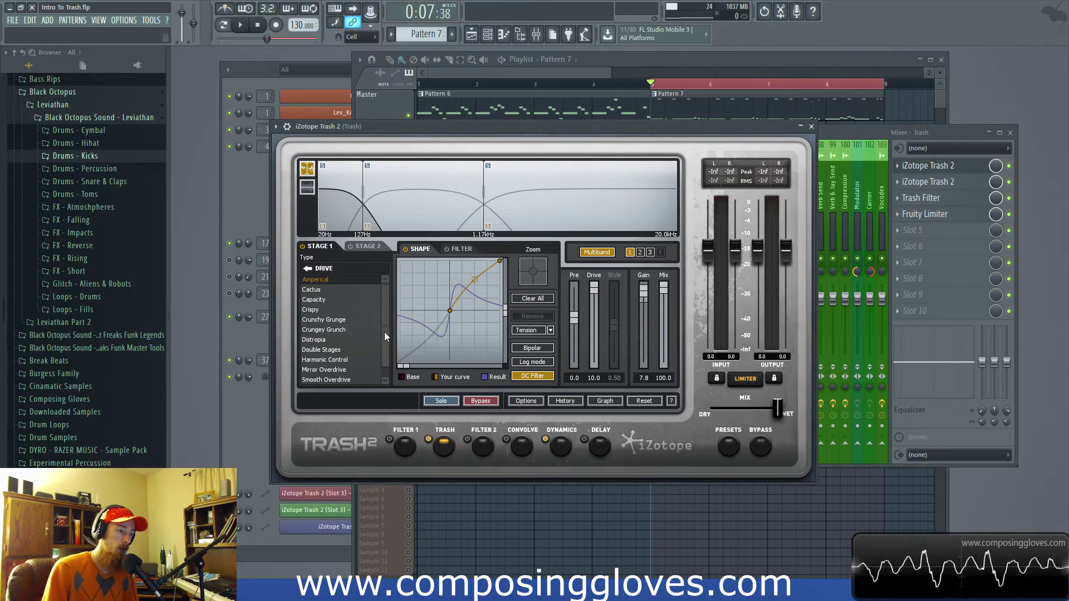
scroll(383, 337, "down", 1)
scroll(388, 325, "up", 1)
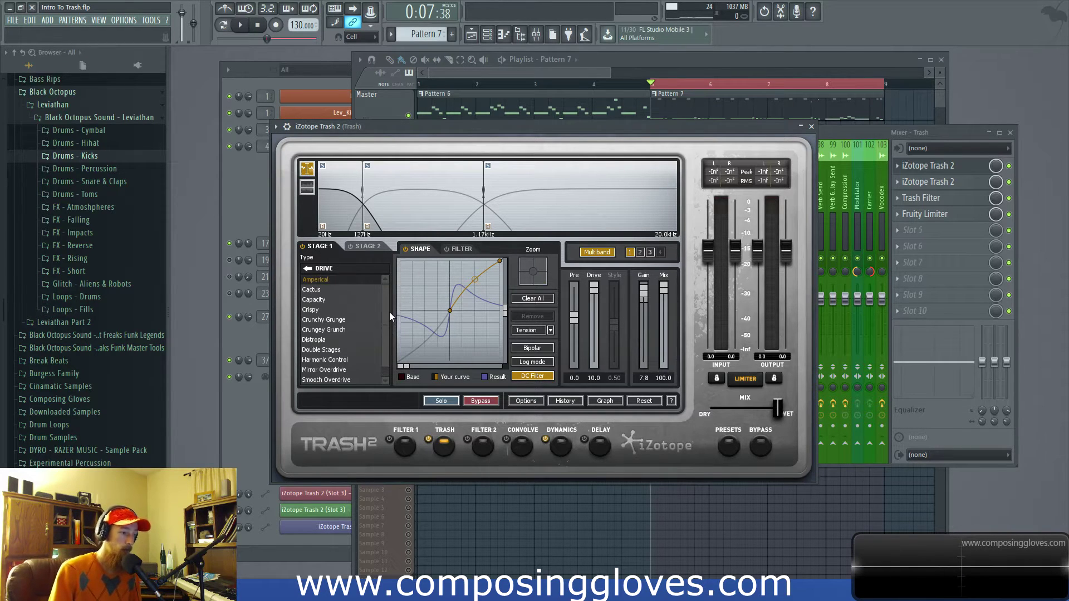
- Show and hide the base curve in the Stage 1 shape graph, and view the settings of bands 2 and 3
left_click(412, 379)
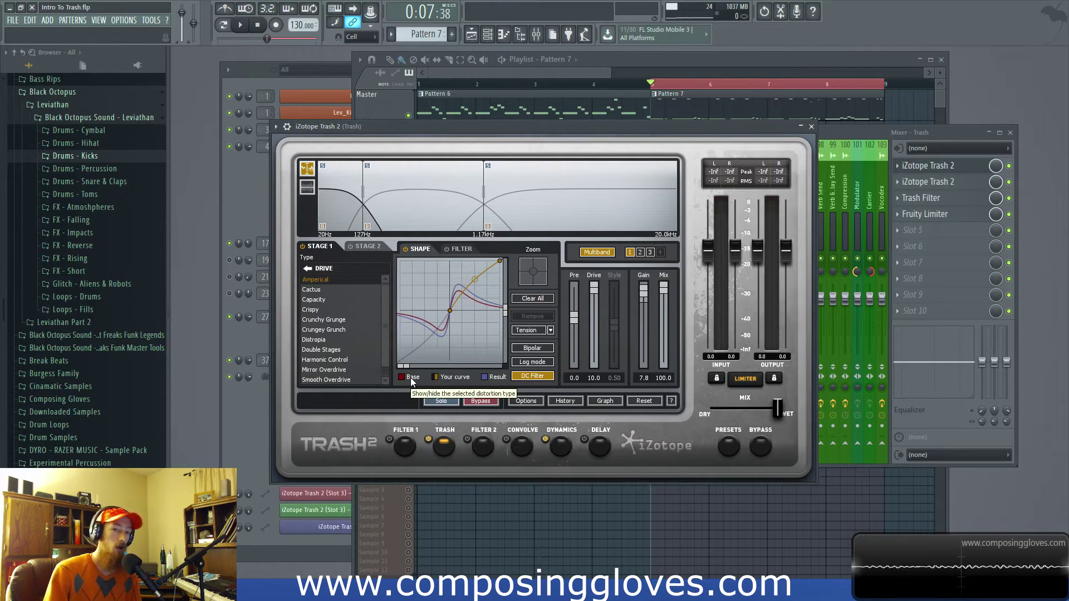
left_click(410, 378)
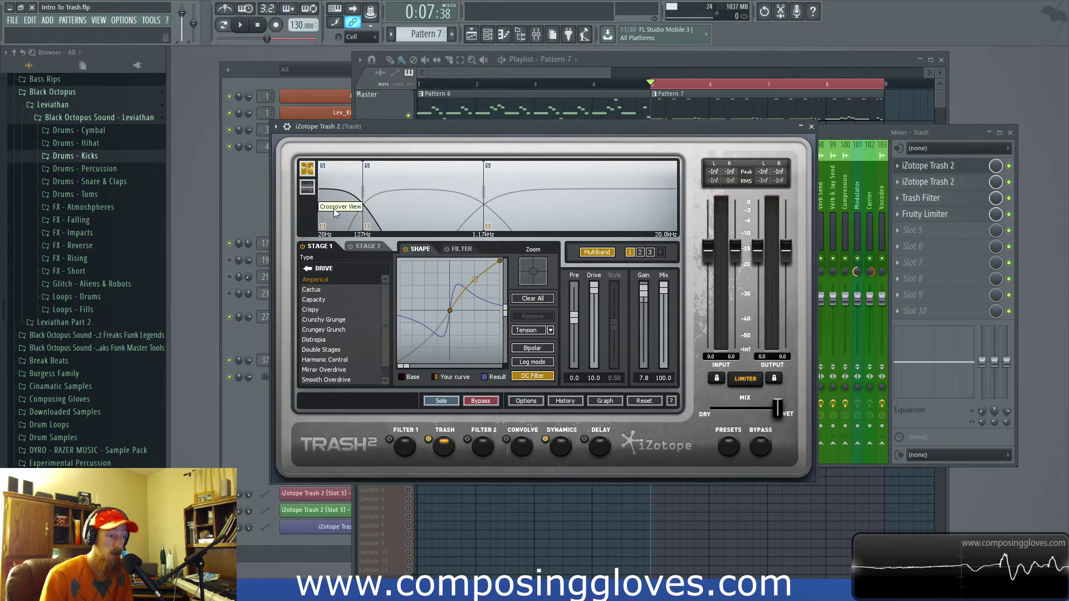
left_click(400, 188)
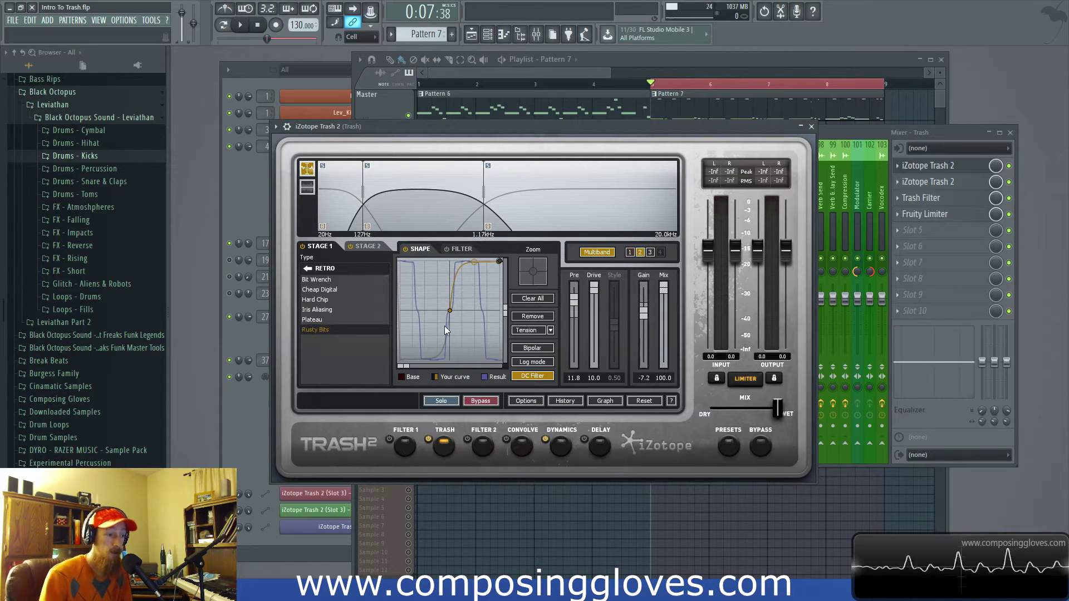
left_click(597, 198)
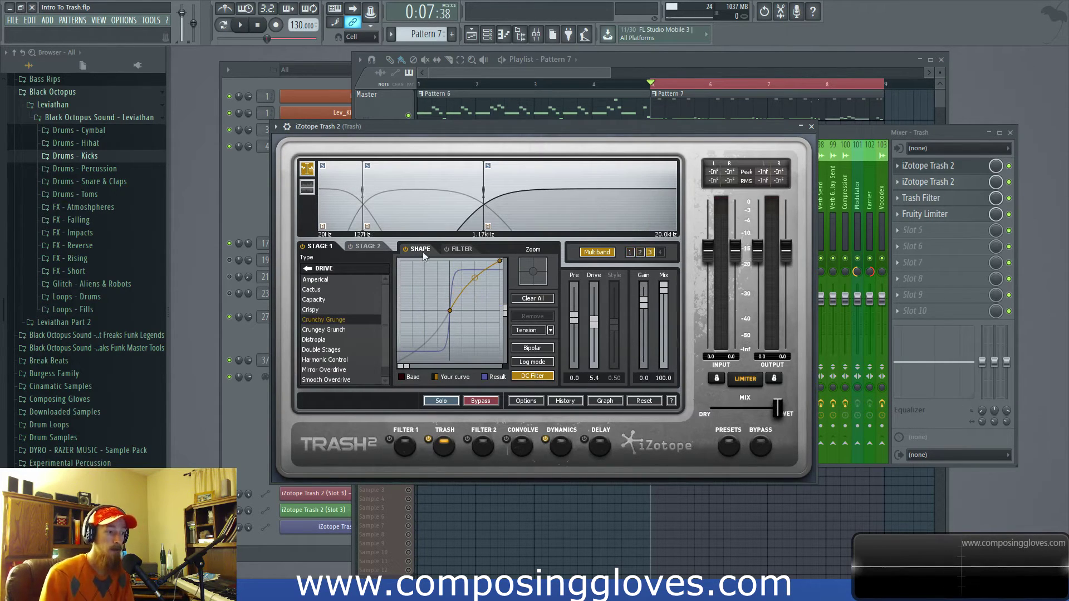
- Compare the settings of bands 2 and 3 in the Trash module and check Stage 2 against Stage 1
left_click(398, 196)
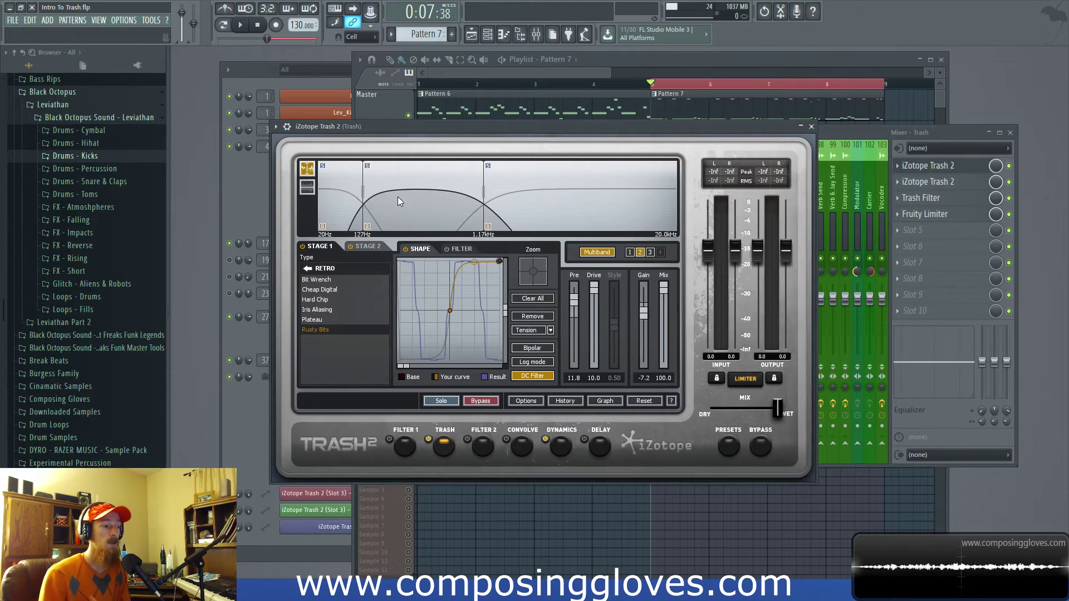
left_click(656, 217)
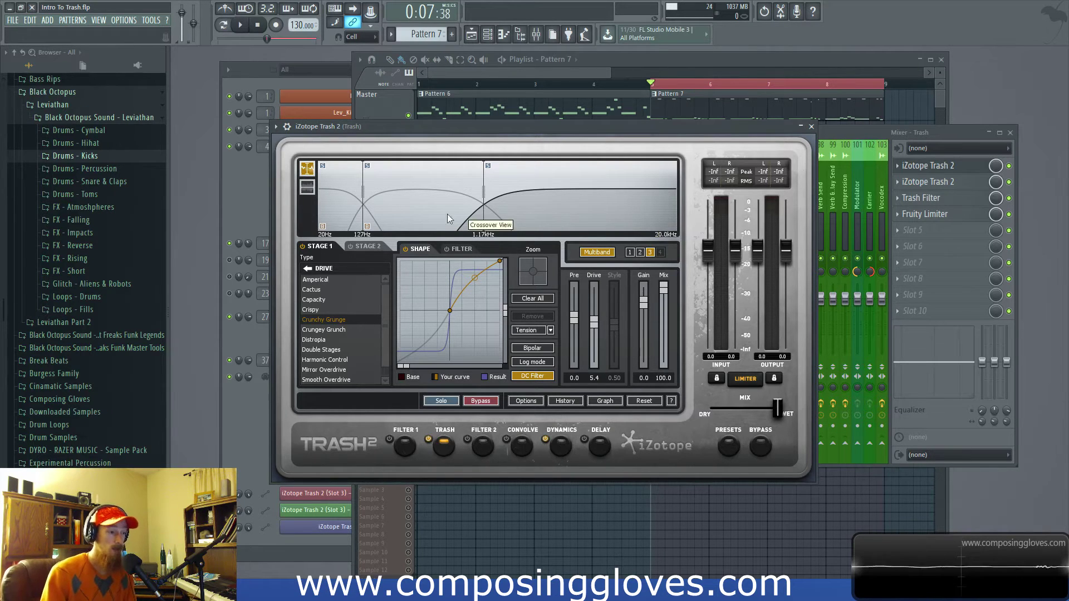
left_click(362, 246)
left_click(335, 248)
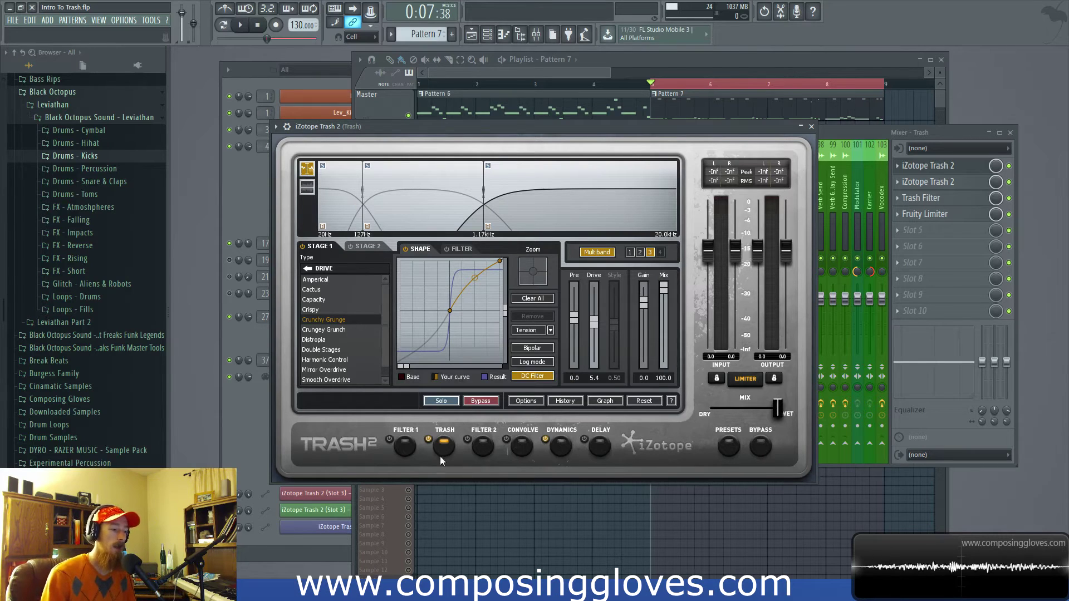
- Compare the Filter 1 module with the Trash module and move the plugin window higher to examine the Filter 1 nodes
left_click(406, 445)
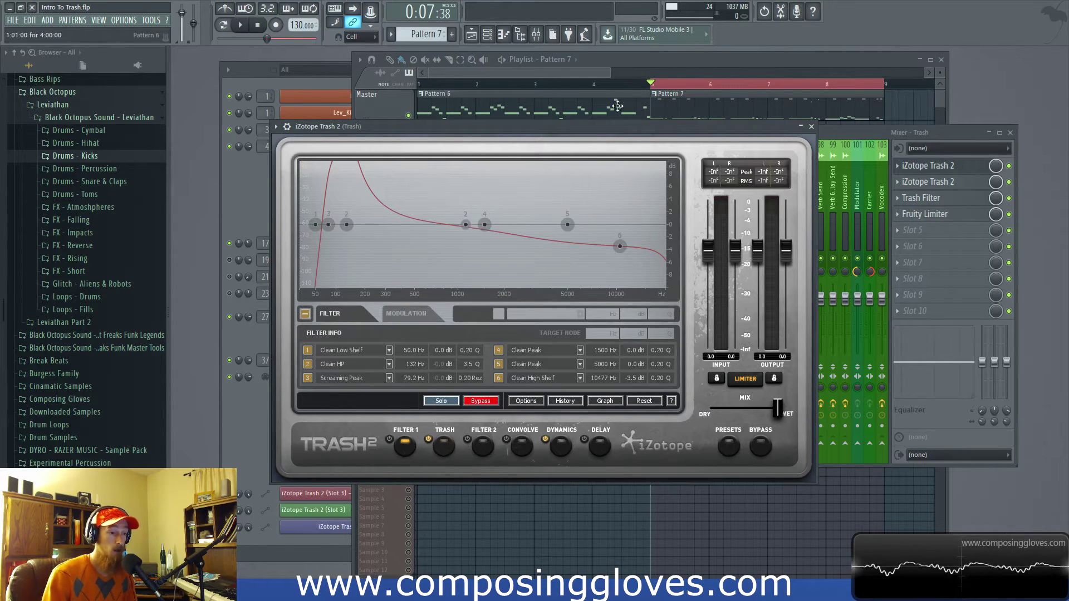
left_click(445, 446)
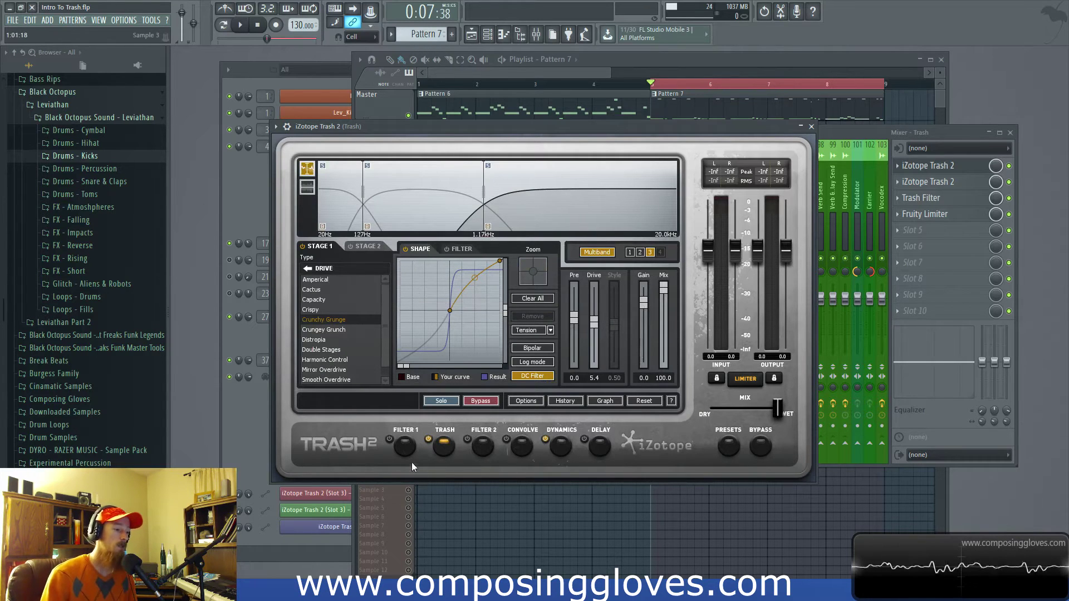
left_click(405, 446)
left_click_drag(522, 128, 552, 98)
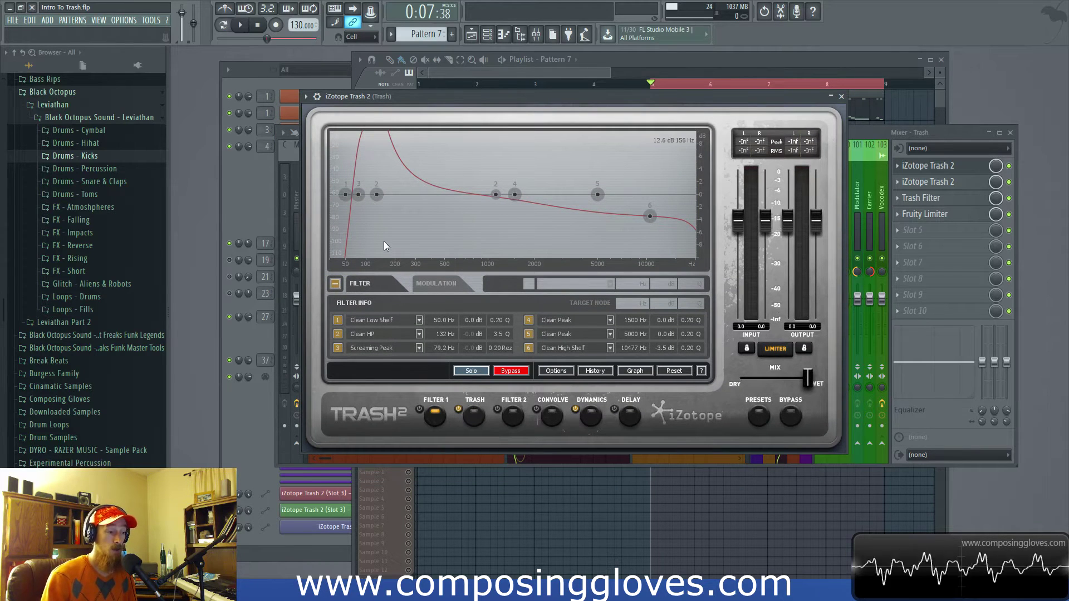
left_click(511, 371)
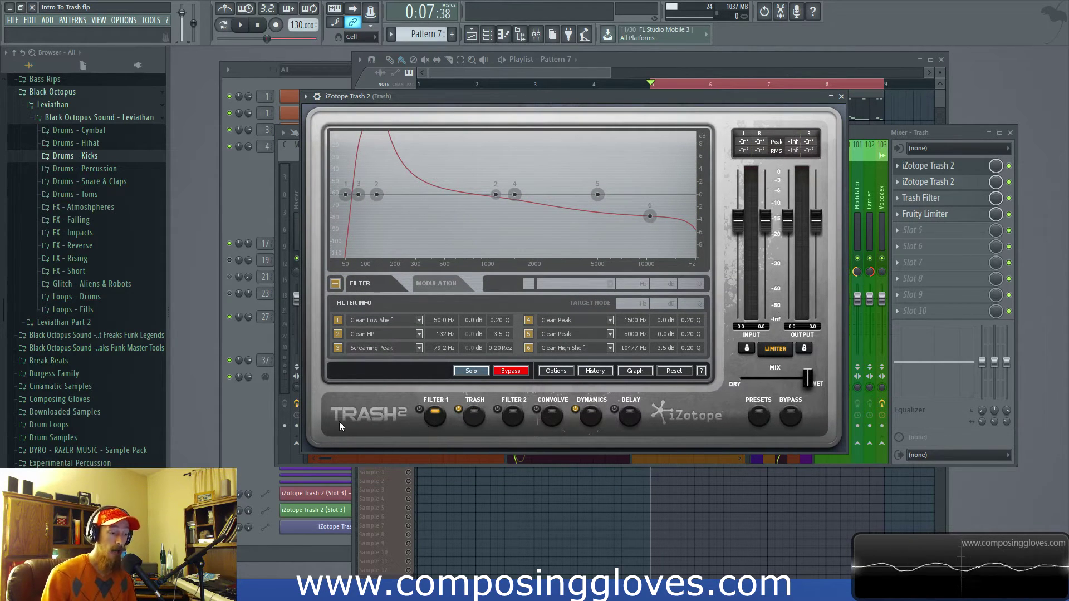
- Open the Trash Filter plugin on the Trash track, dismiss its Preset Manager and move its window higher
left_click(928, 199)
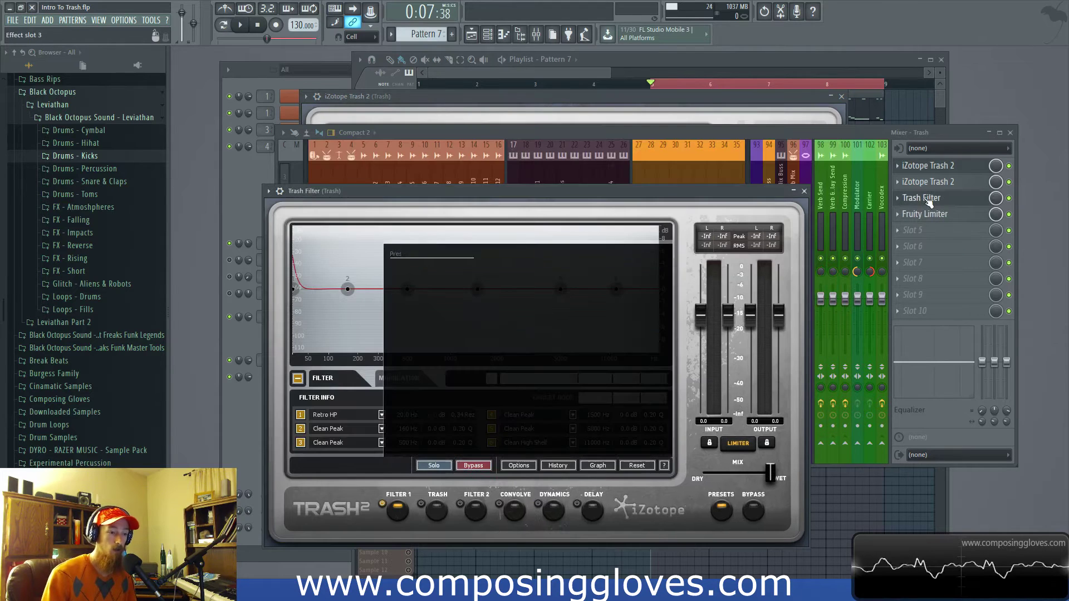
left_click(647, 443)
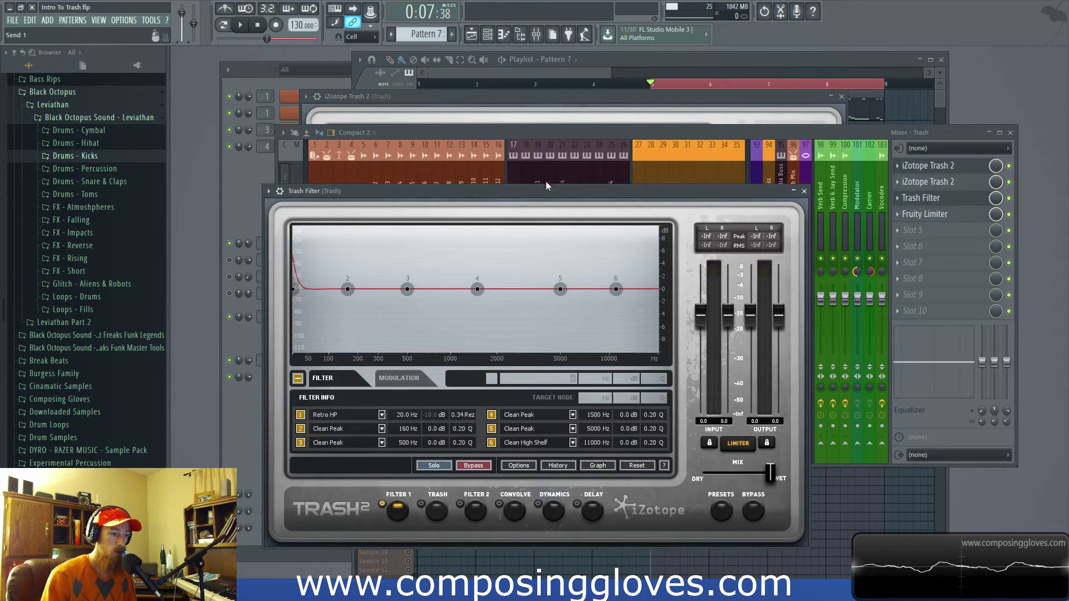
left_click_drag(546, 190, 588, 100)
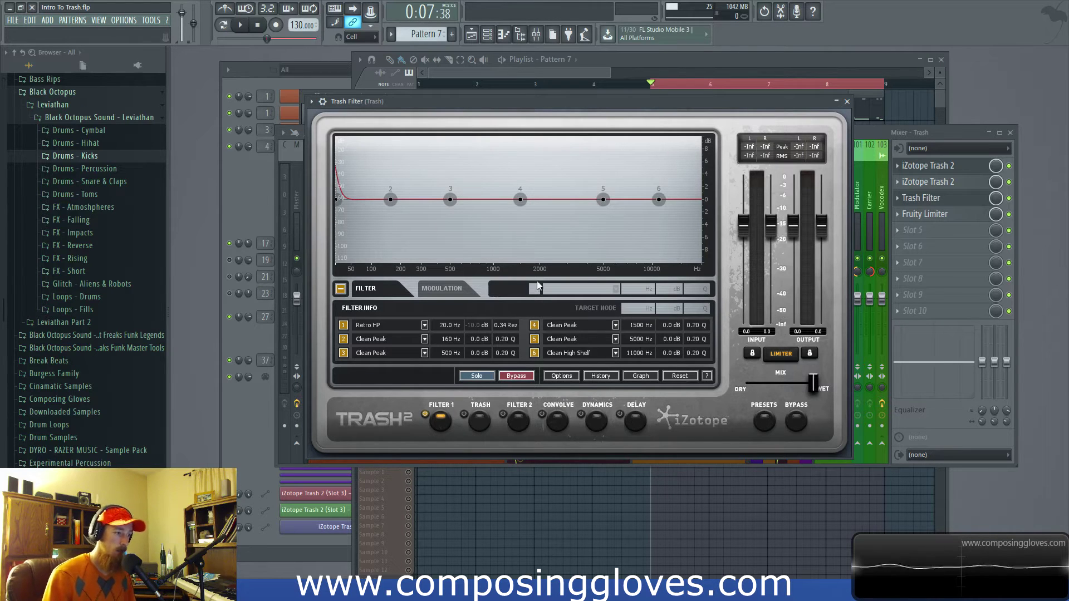
- Move node 2 of Filter 1 to 199 Hz and look through the filter types available for node 1
mouse_move(390, 199)
left_mouse_down()
mouse_move(389, 231)
mouse_move(568, 148)
mouse_move(362, 206)
mouse_move(399, 205)
left_mouse_up()
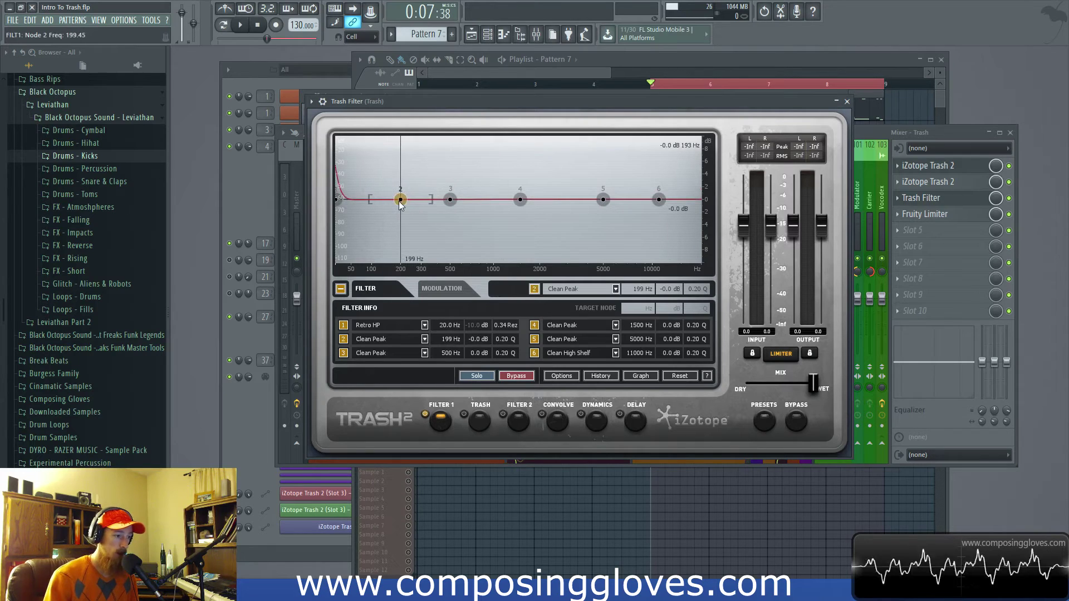
left_click(393, 324)
mouse_move(403, 301)
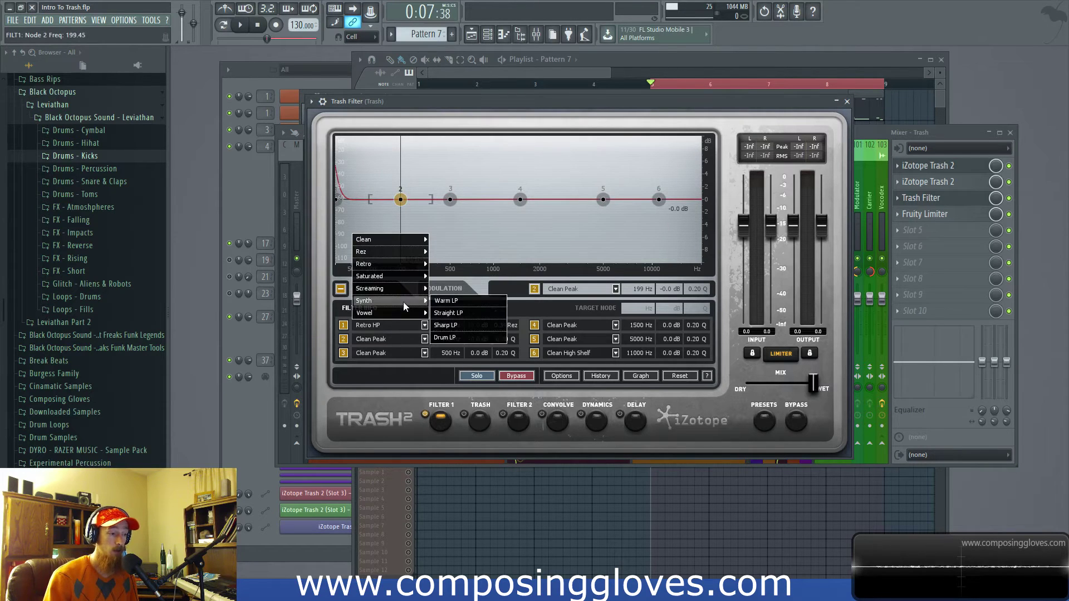
mouse_move(405, 236)
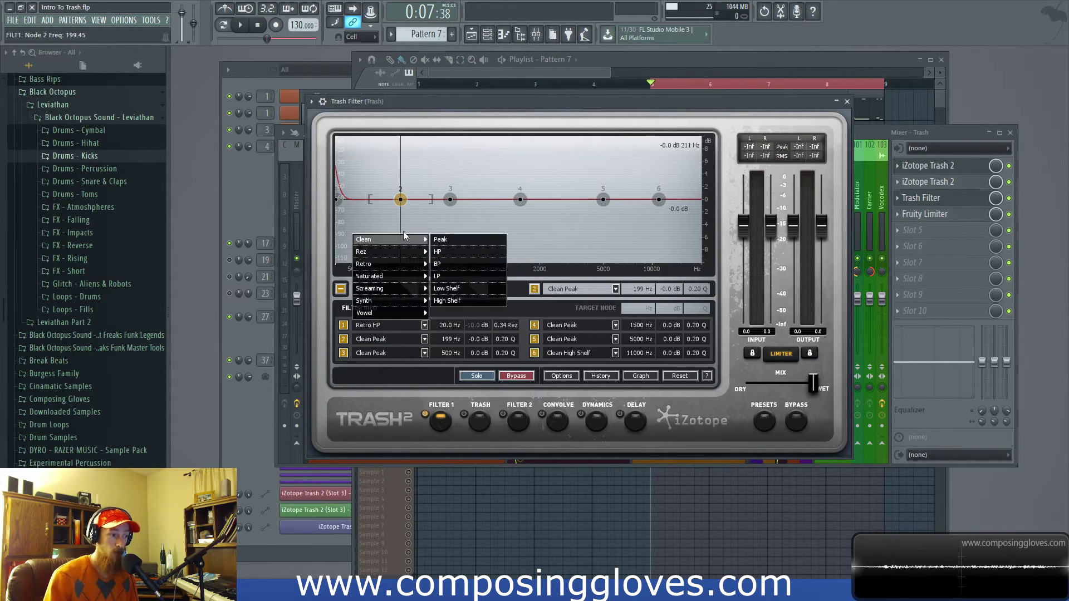
left_click(394, 376)
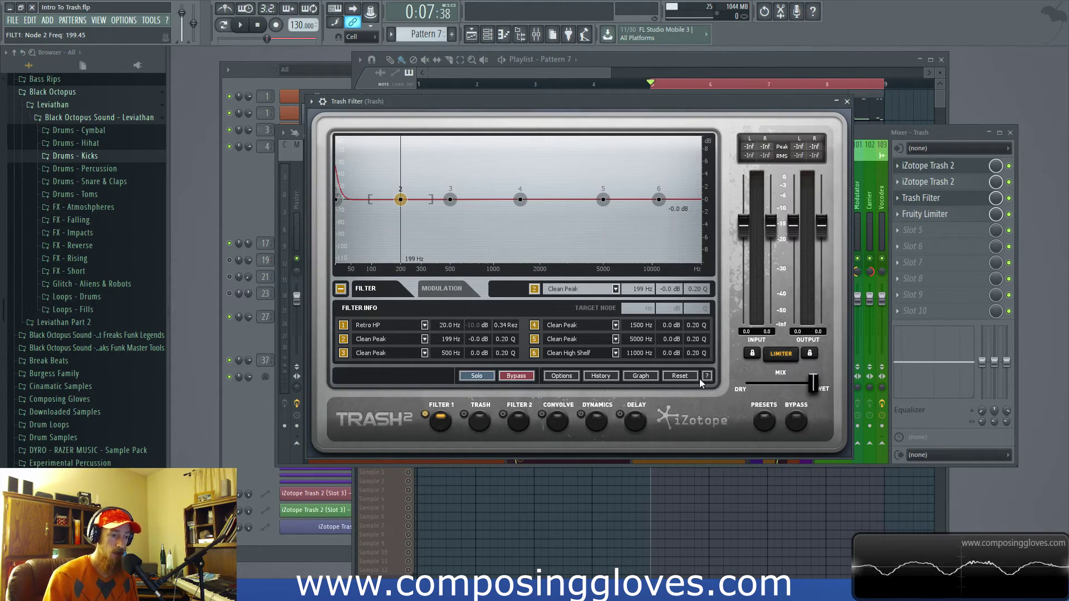
- Route Filter 2 in parallel with Filter 1 in the signal flow graph and play the pattern
left_click(640, 377)
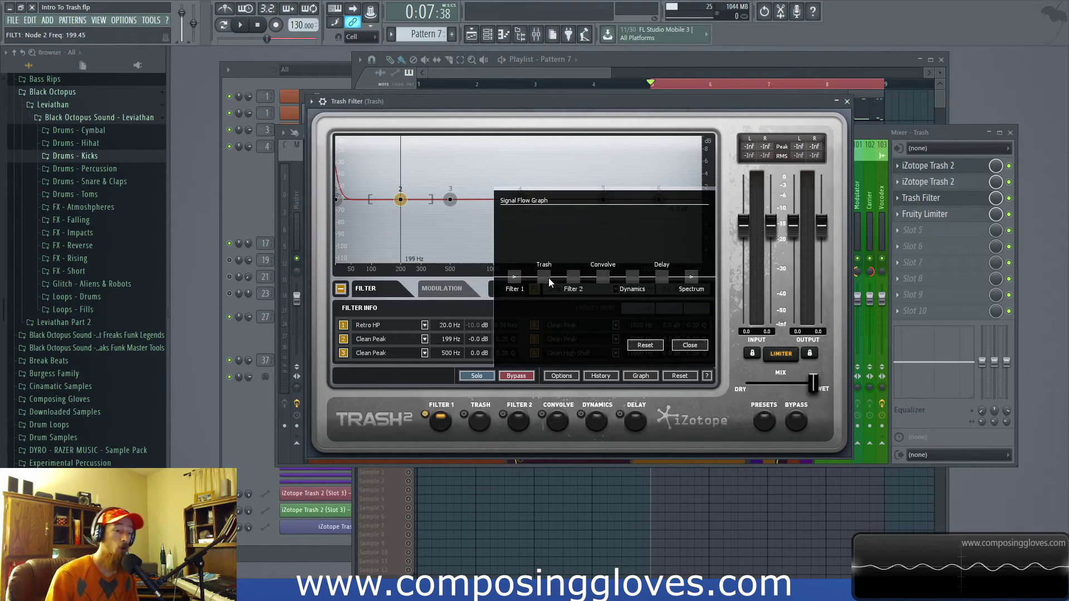
left_click_drag(575, 279, 519, 260)
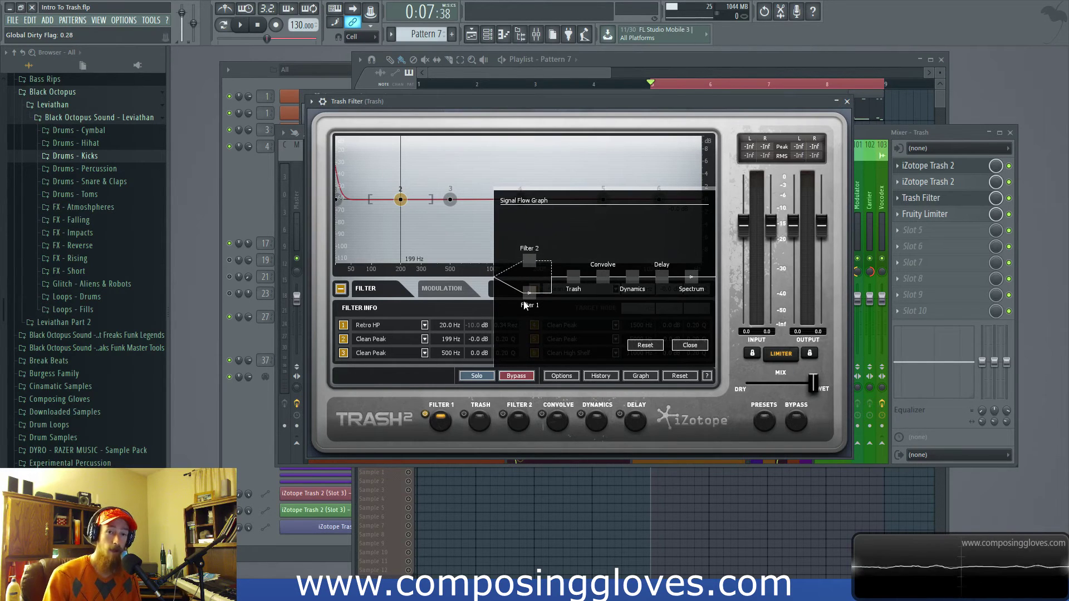
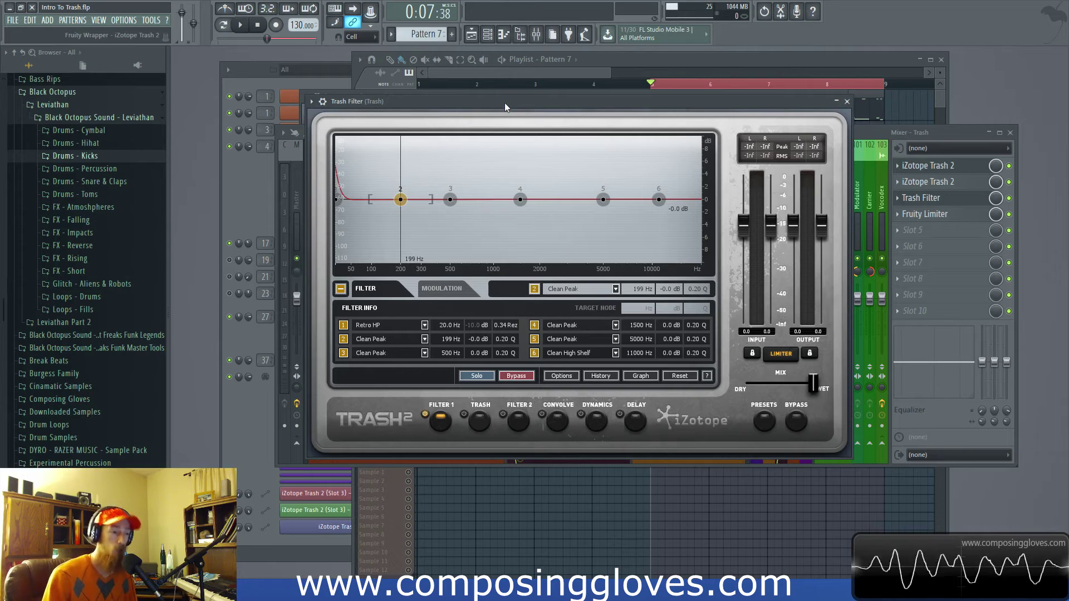
left_click_drag(505, 102, 505, 98)
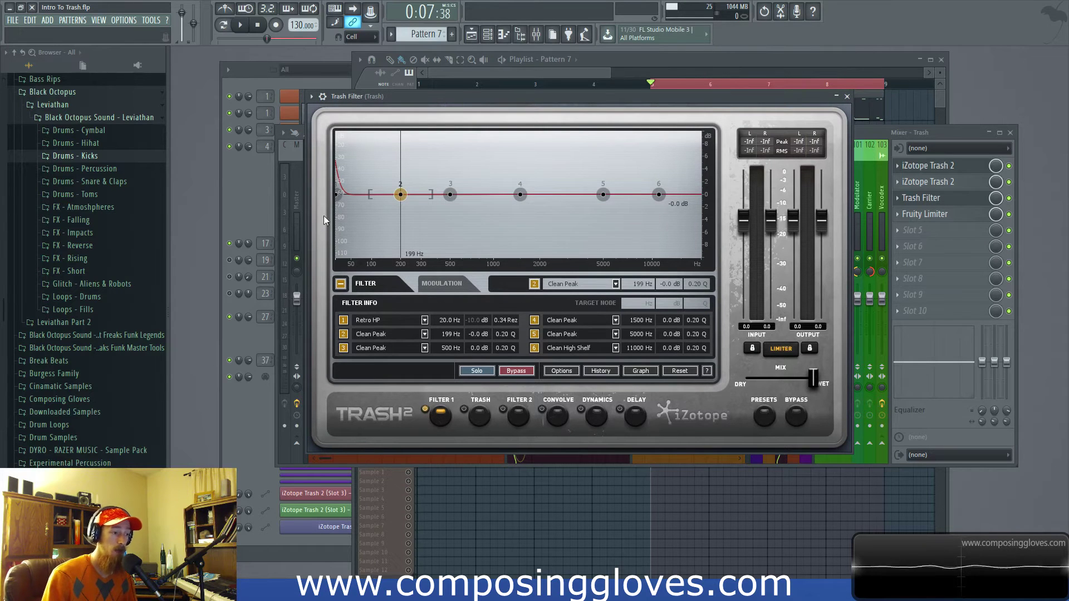
key("space")
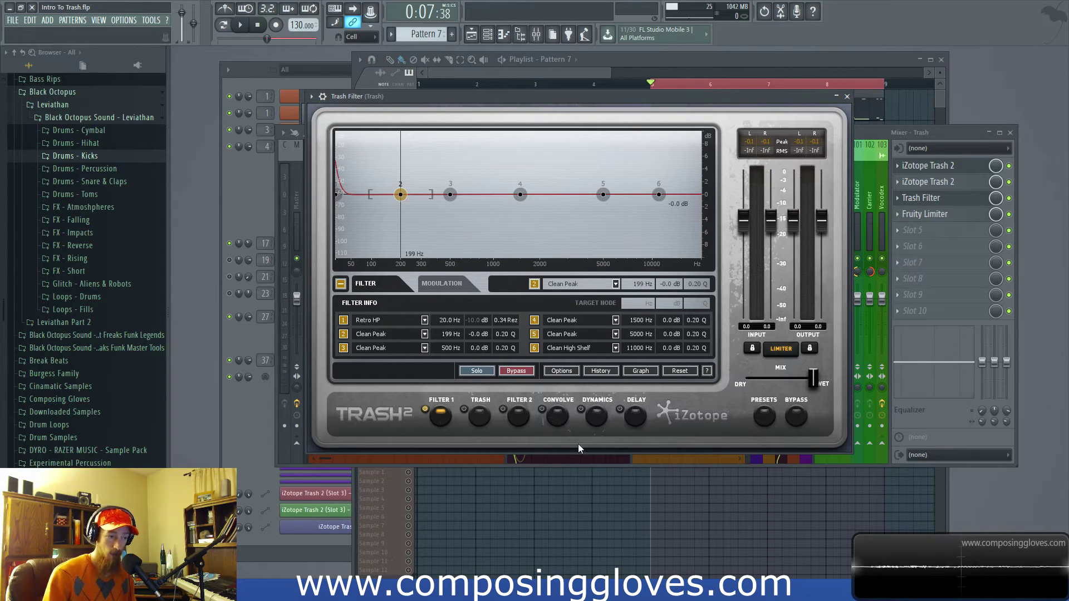
- Look through the Trash, Convolve and Filter 2 modules of Trash Filter and return to Filter 1
left_click(480, 417)
left_click(544, 417)
left_click(518, 417)
left_click(481, 417)
left_click(441, 417)
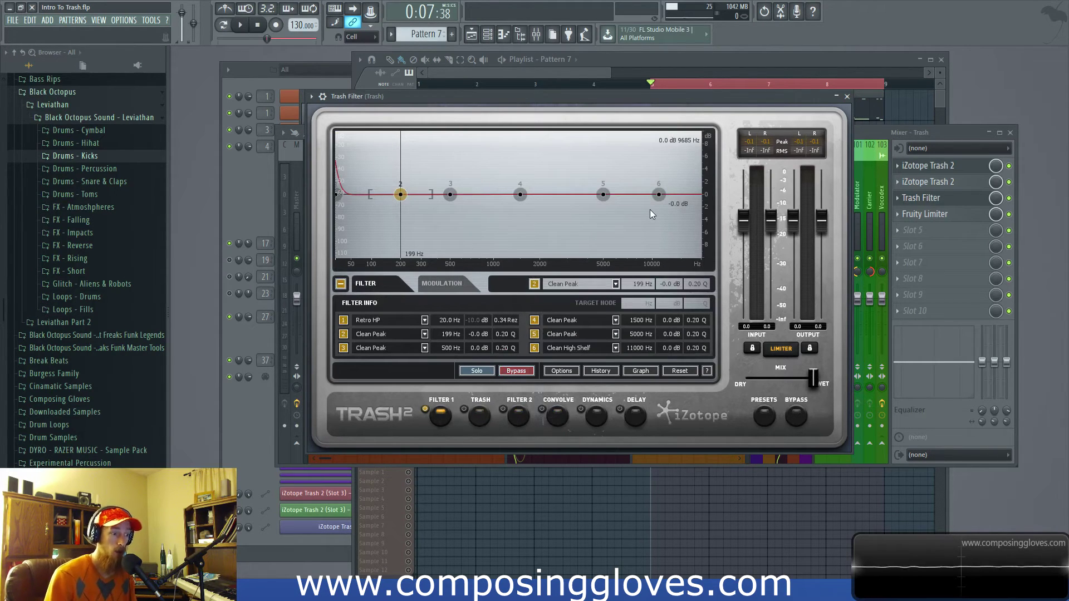
- View the modulation settings of Filter 1 and move its node 4 to 1585 Hz
left_click(432, 285)
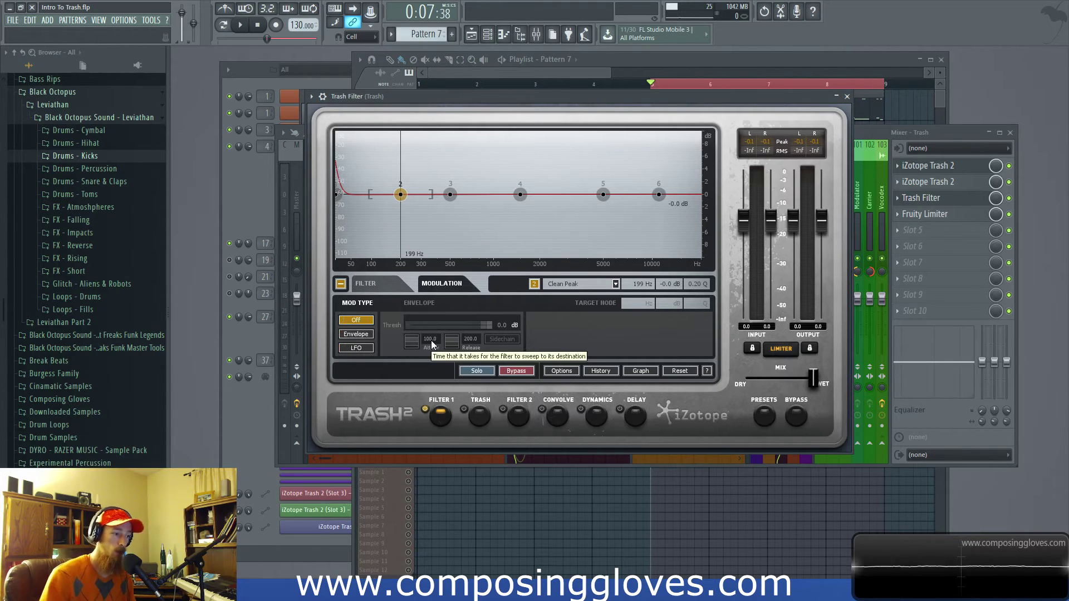
left_click(390, 285)
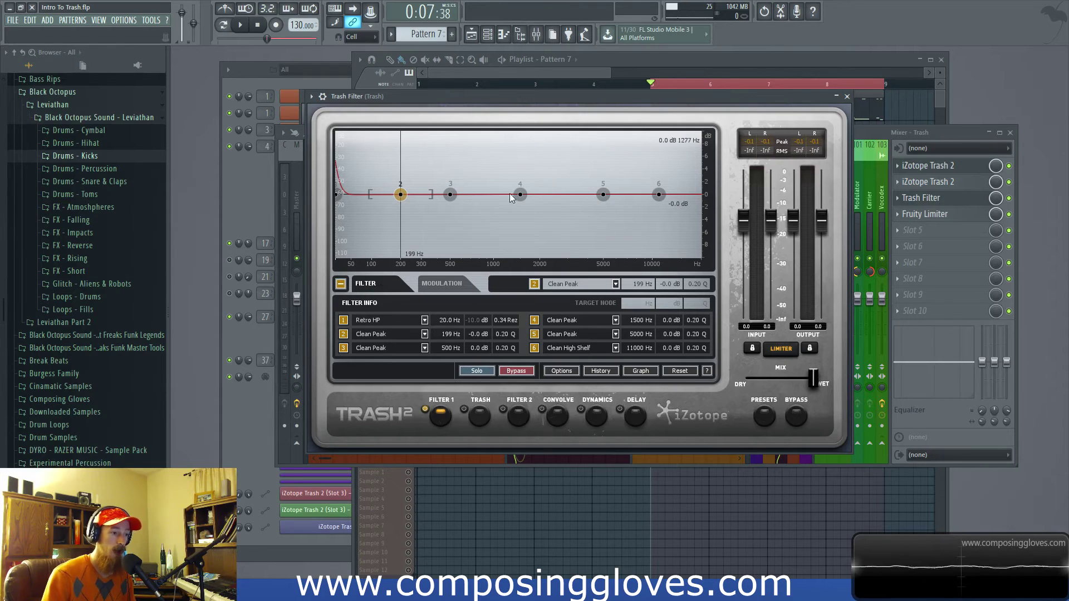
mouse_move(520, 195)
left_mouse_down()
mouse_move(521, 156)
mouse_move(509, 154)
mouse_move(672, 165)
mouse_move(612, 151)
mouse_move(543, 157)
mouse_move(521, 198)
left_mouse_up()
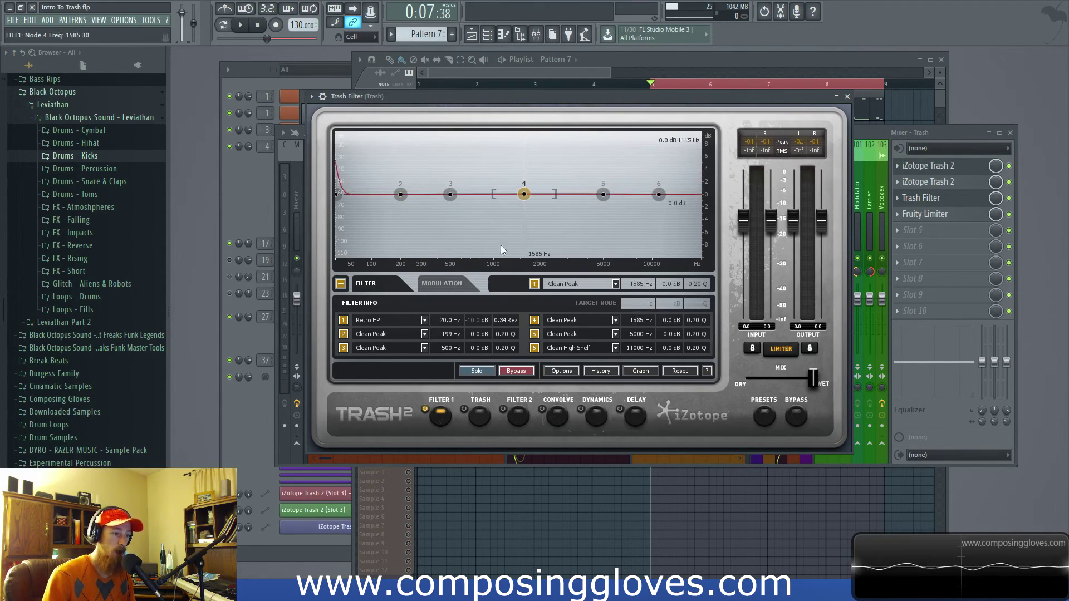
- View the Trash and Filter 2 modules, and enable the Dynamics module
left_click(483, 418)
left_click(518, 419)
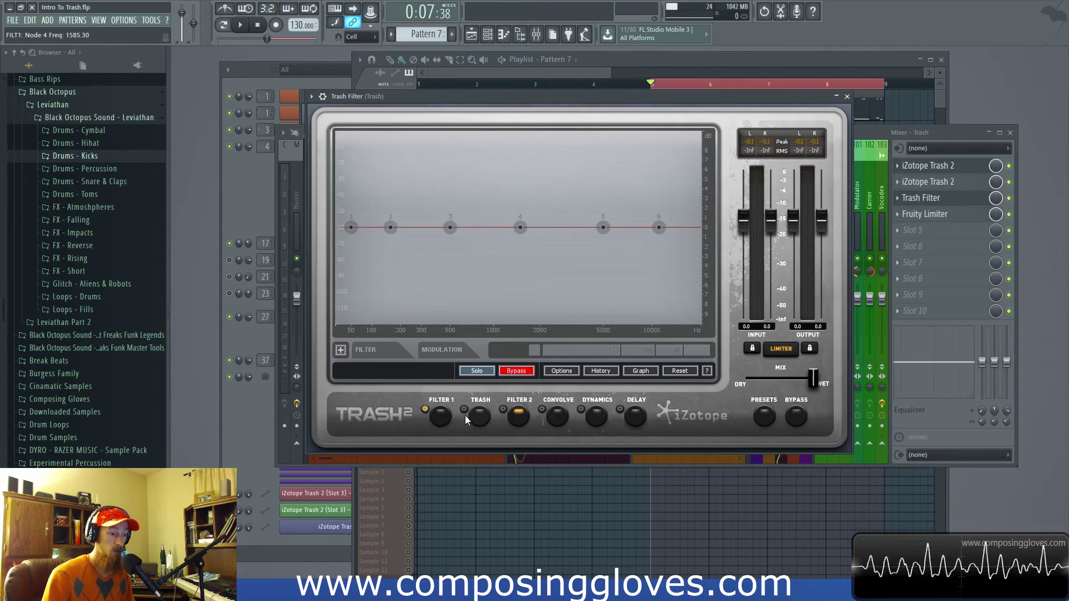
left_click(598, 422)
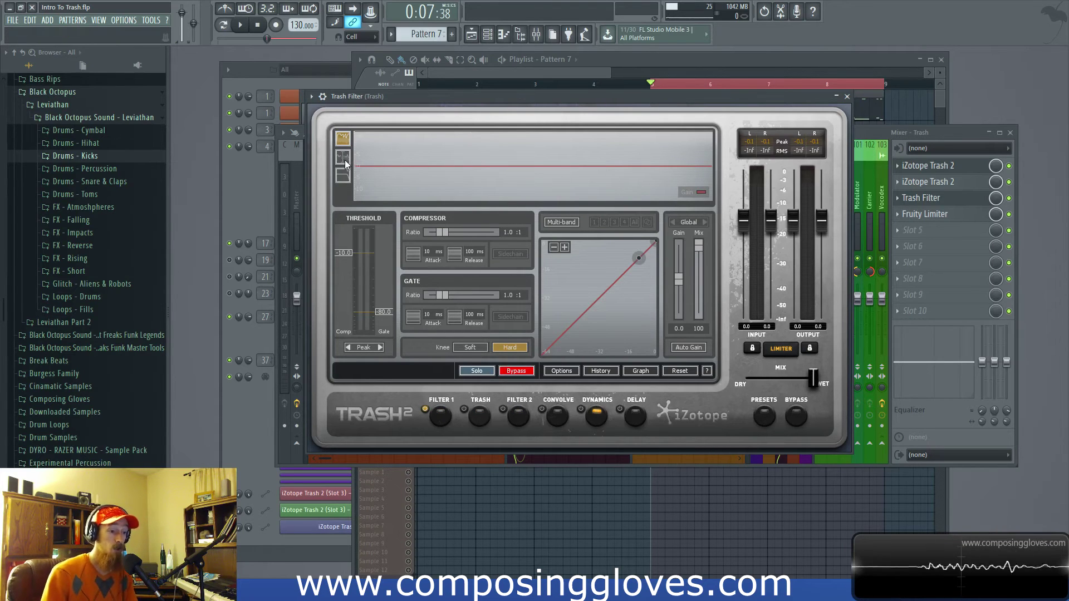
left_click(582, 410)
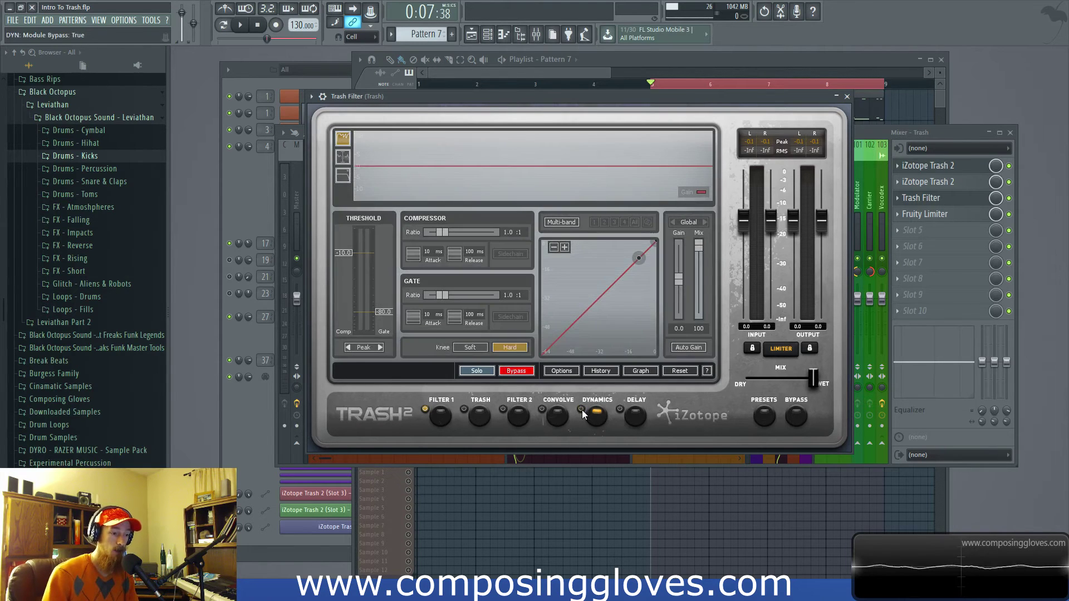
left_click(582, 410)
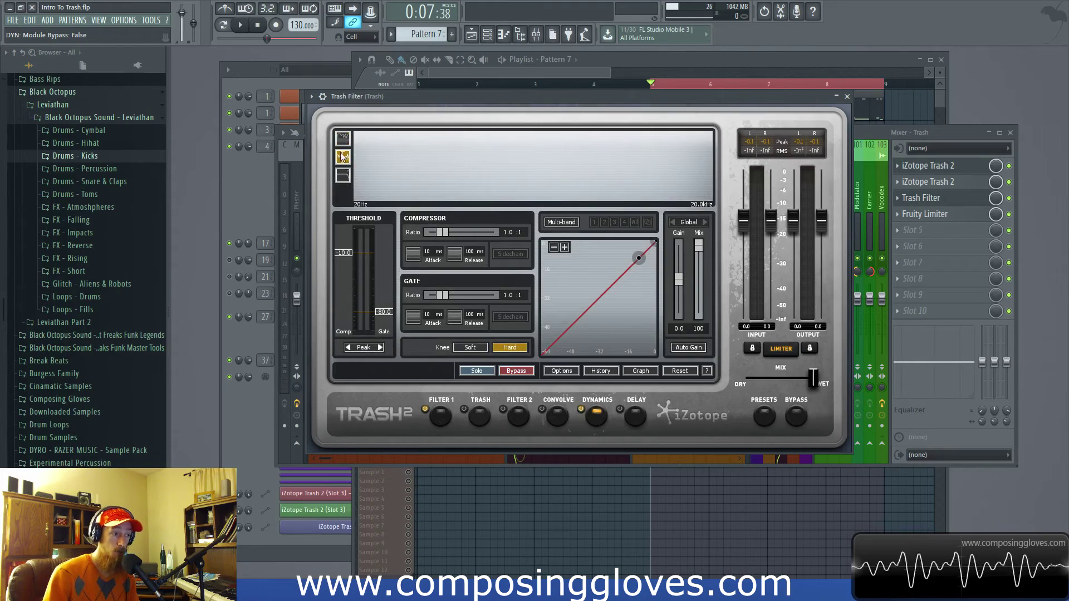
- Turn on multiband processing in Dynamics, select band 2 and show the detection filter
left_click(560, 222)
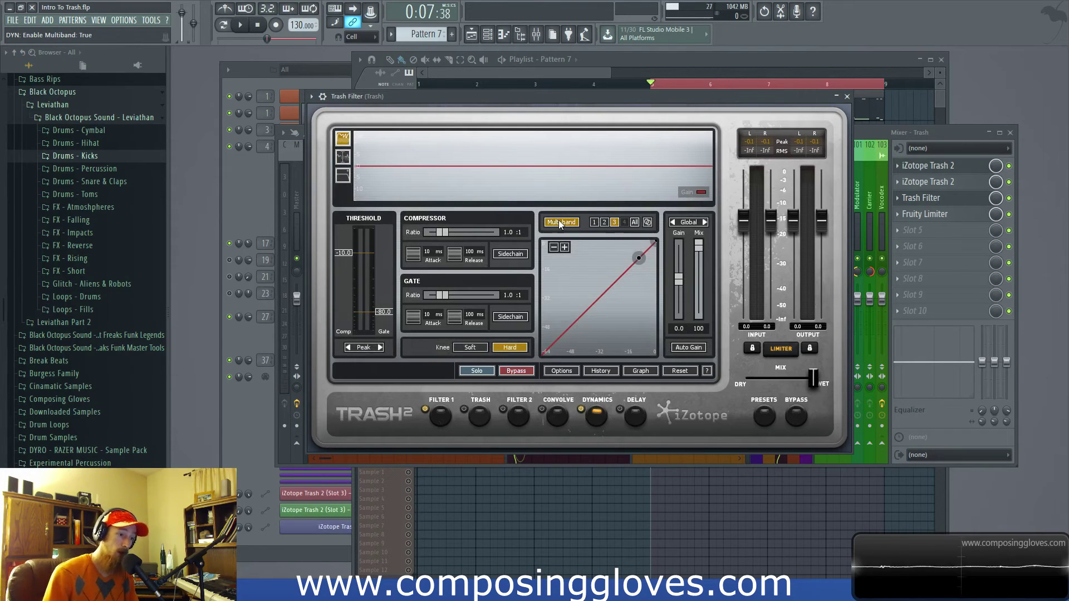
left_click(604, 222)
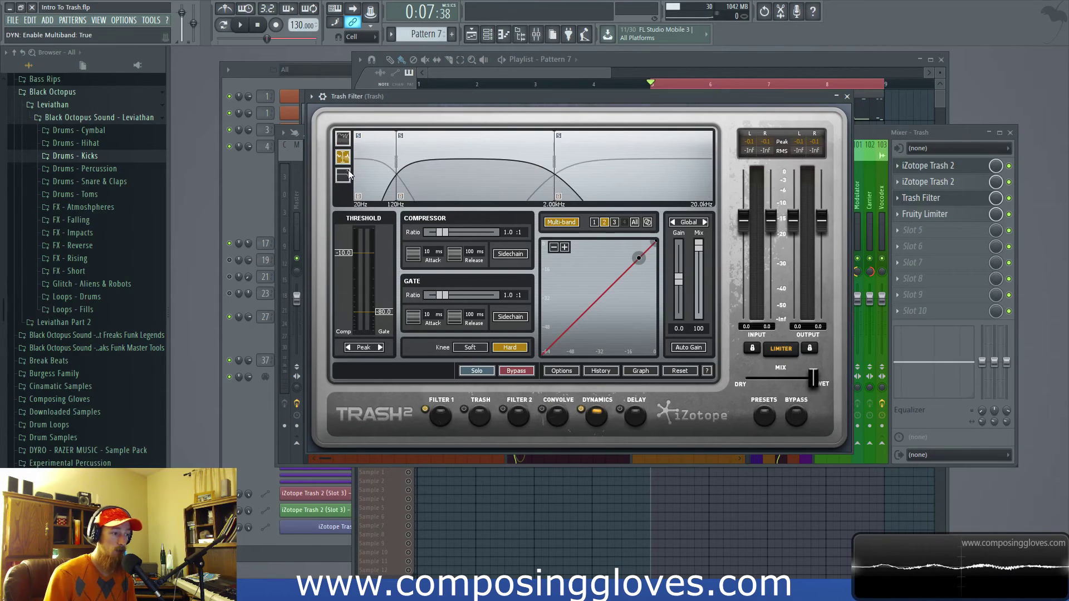
left_click(343, 176)
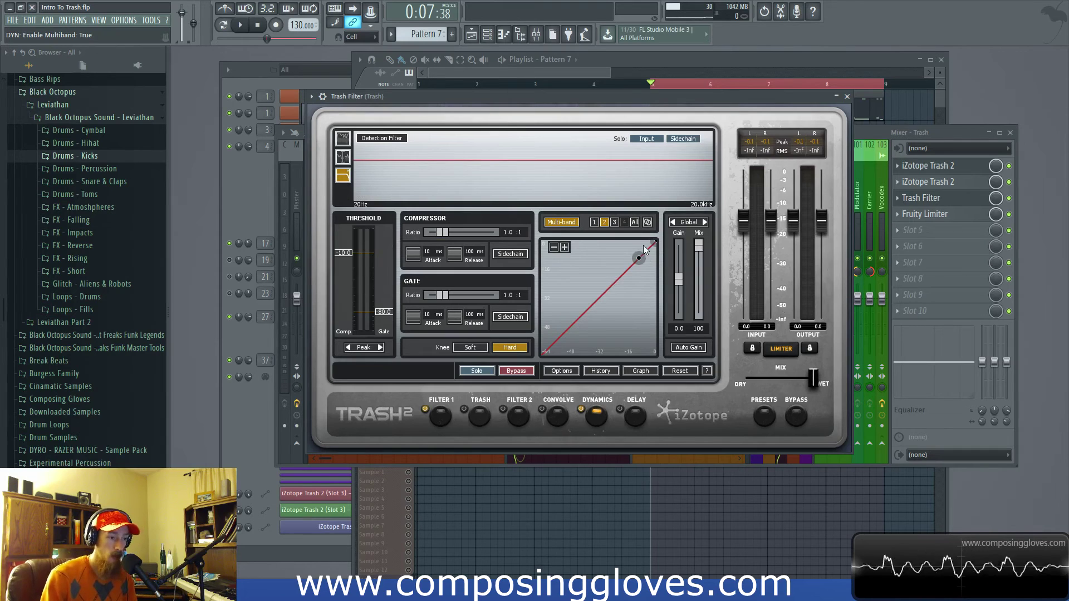
- Set the band 2 compressor threshold to about -18.8 dB and show the crossover view
left_click_drag(637, 258, 607, 291)
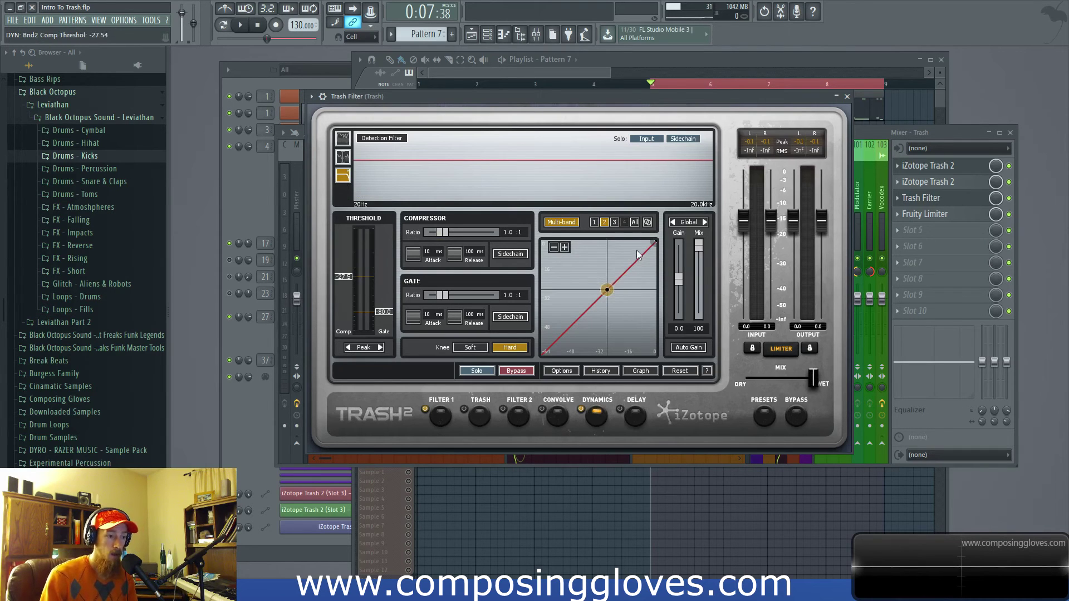
left_click_drag(656, 245, 656, 243)
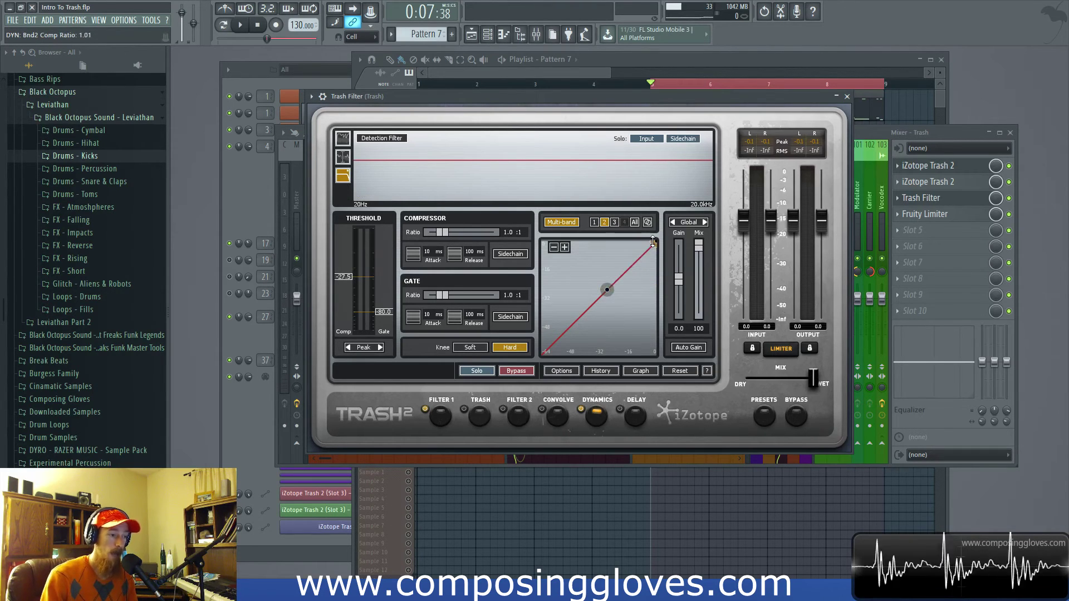
left_click_drag(607, 288, 612, 285)
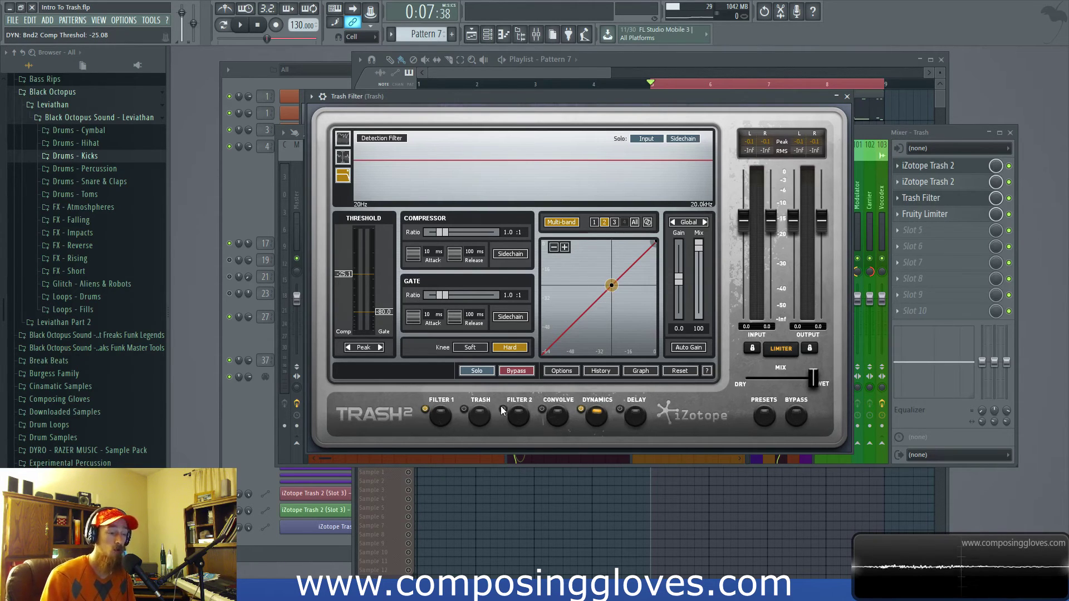
left_click_drag(612, 285, 631, 282)
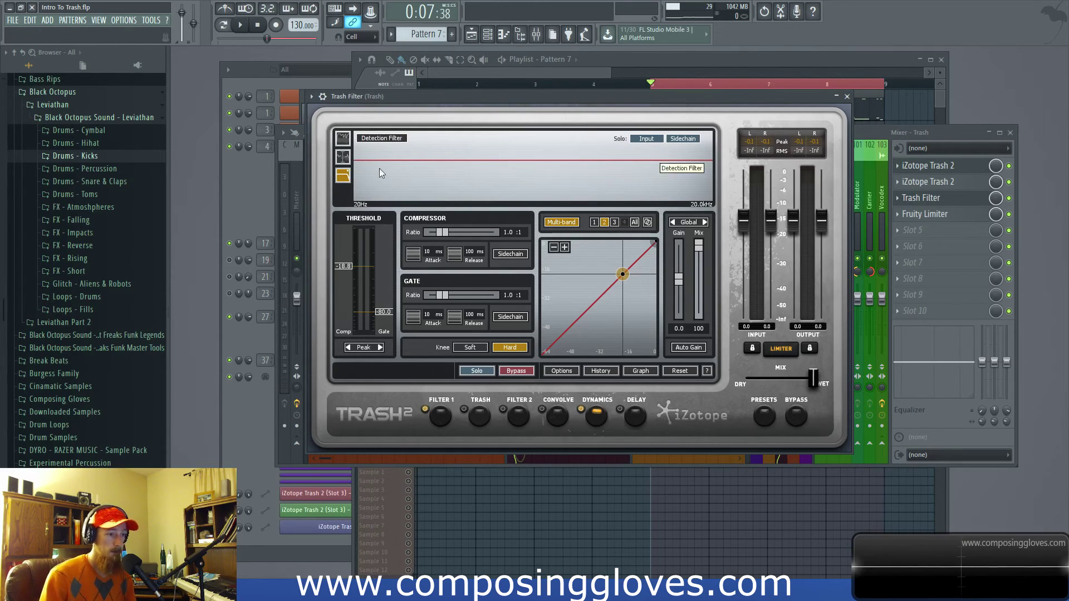
left_click(340, 159)
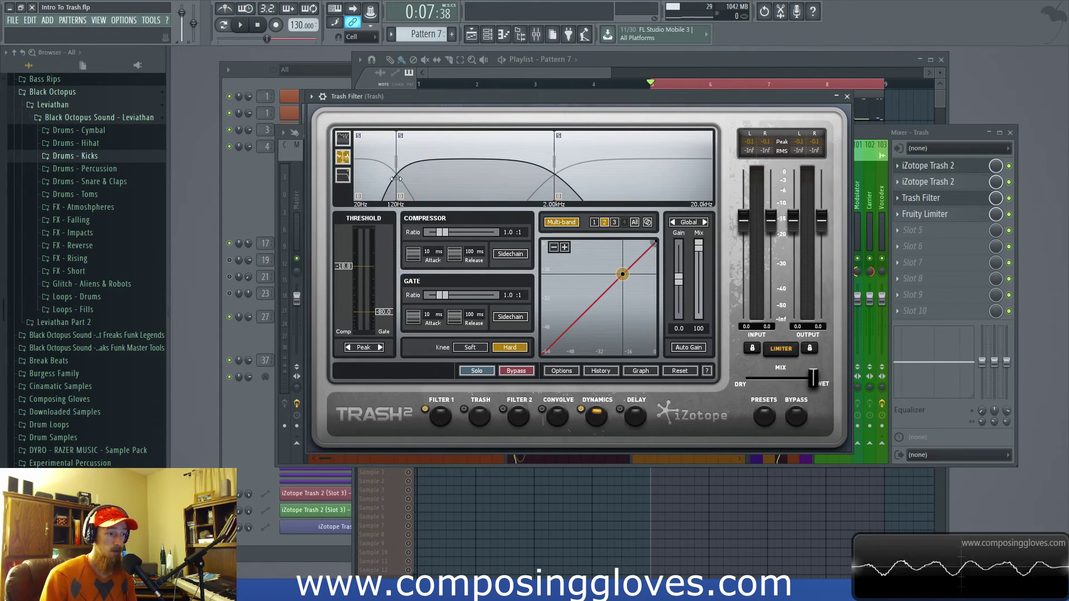
- Move the lower Dynamics crossover to 207 Hz and switch the module's display to the gain trace
left_click_drag(396, 178, 425, 199)
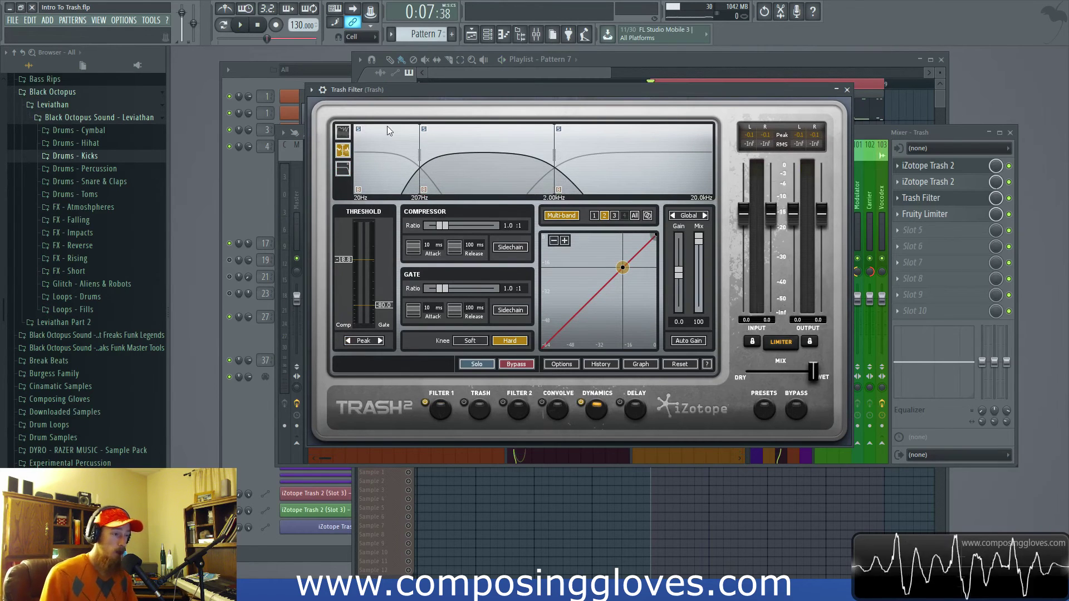
left_click(343, 131)
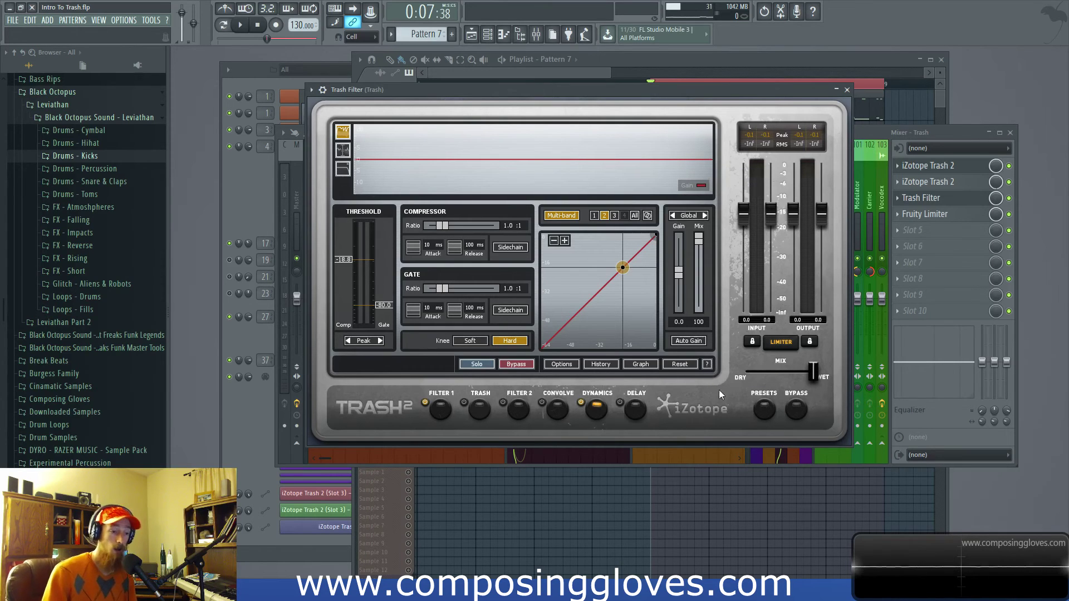
mouse_move(812, 371)
left_mouse_down()
mouse_move(782, 377)
mouse_move(812, 372)
left_mouse_up()
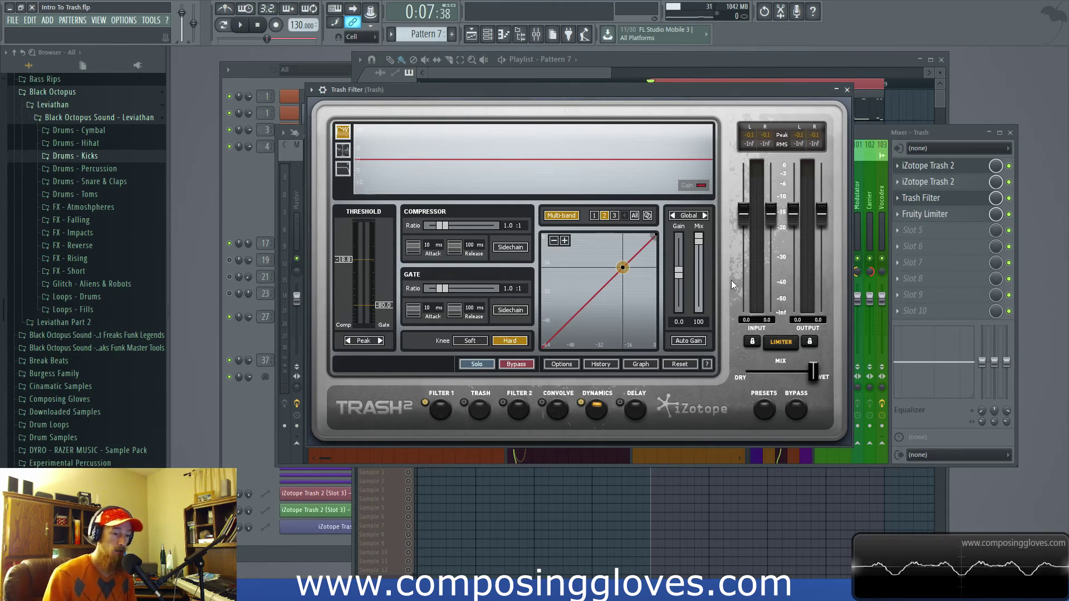
- View the Convolve, Filter 2 and Trash modules
left_click(548, 409)
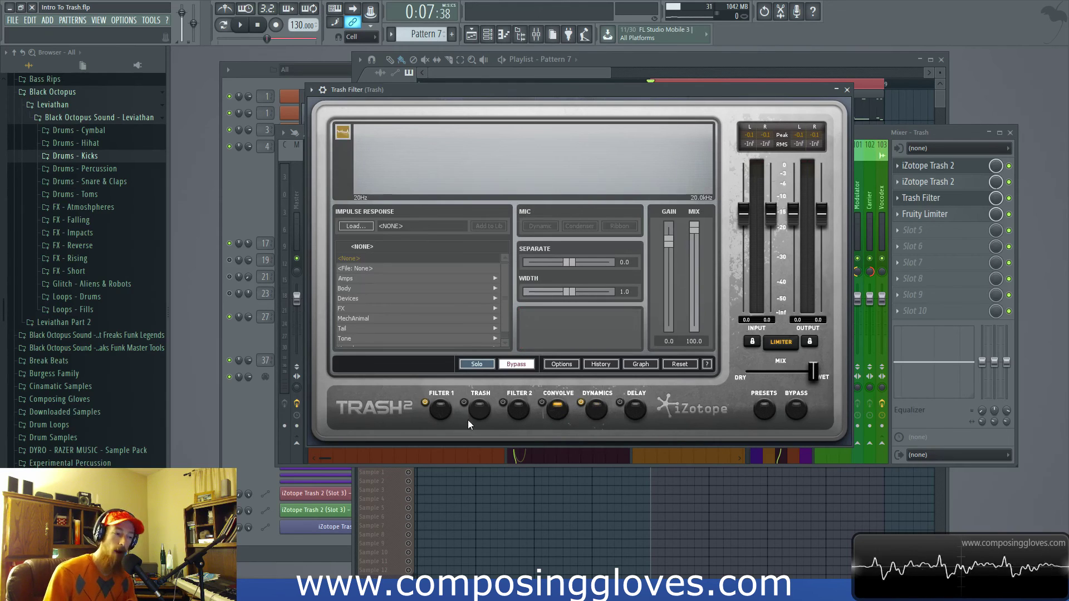
left_click(520, 414)
left_click(483, 413)
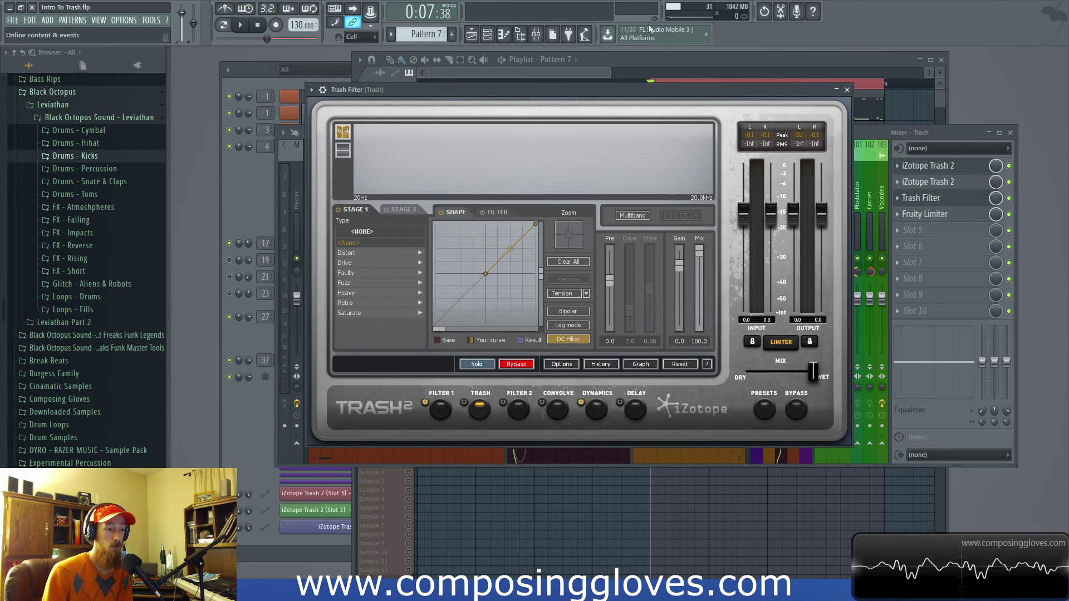
- Go through the modules in signal order from Filter 2 to Convolve, Dynamics and Delay, and return to the Filter 1 settings
left_click_drag(646, 88, 629, 81)
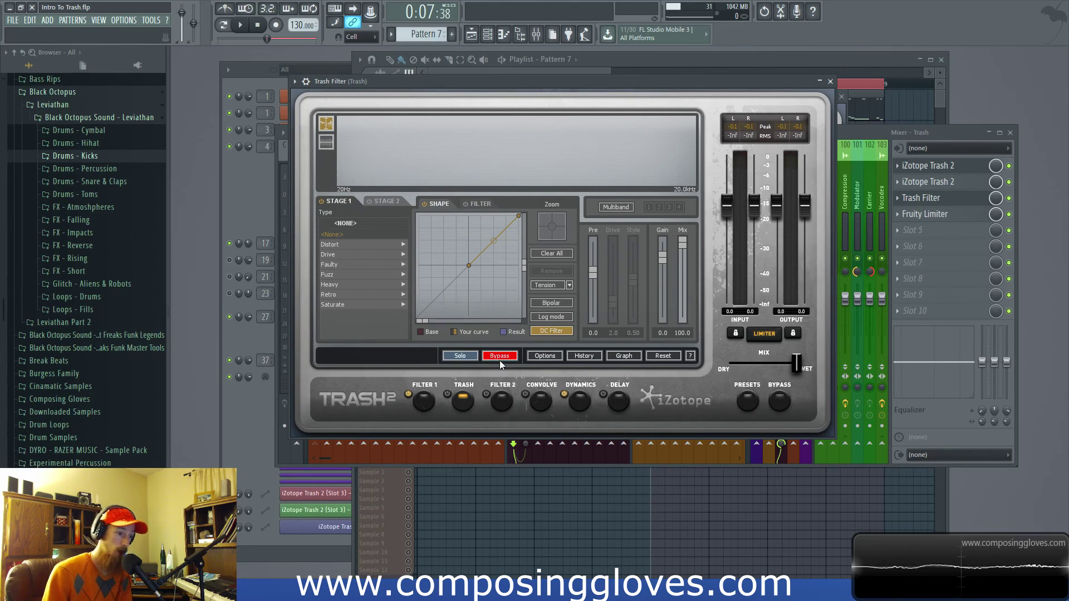
left_click(509, 401)
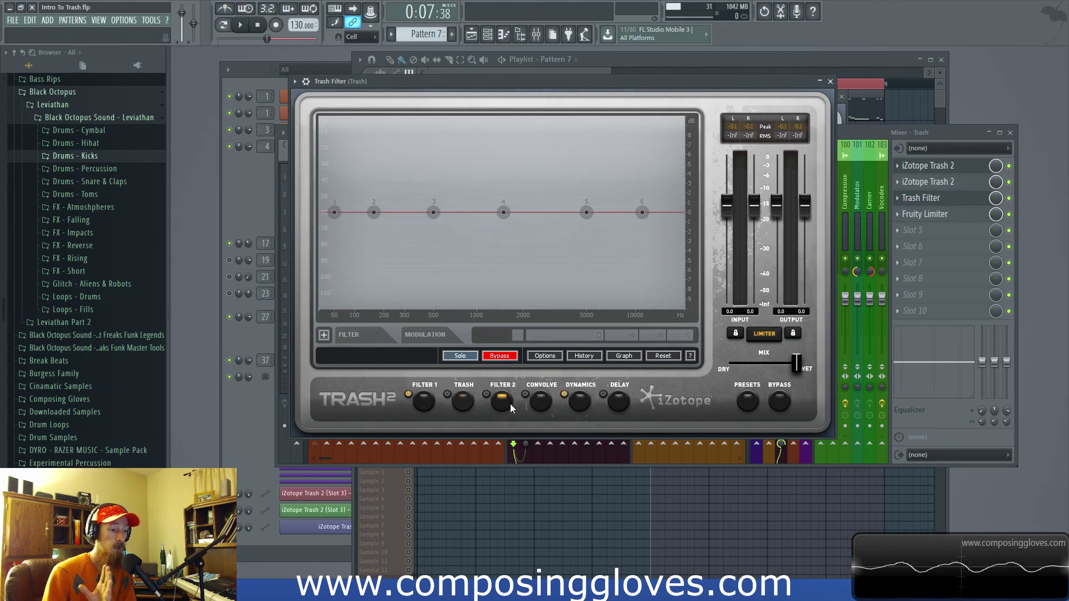
left_click(538, 404)
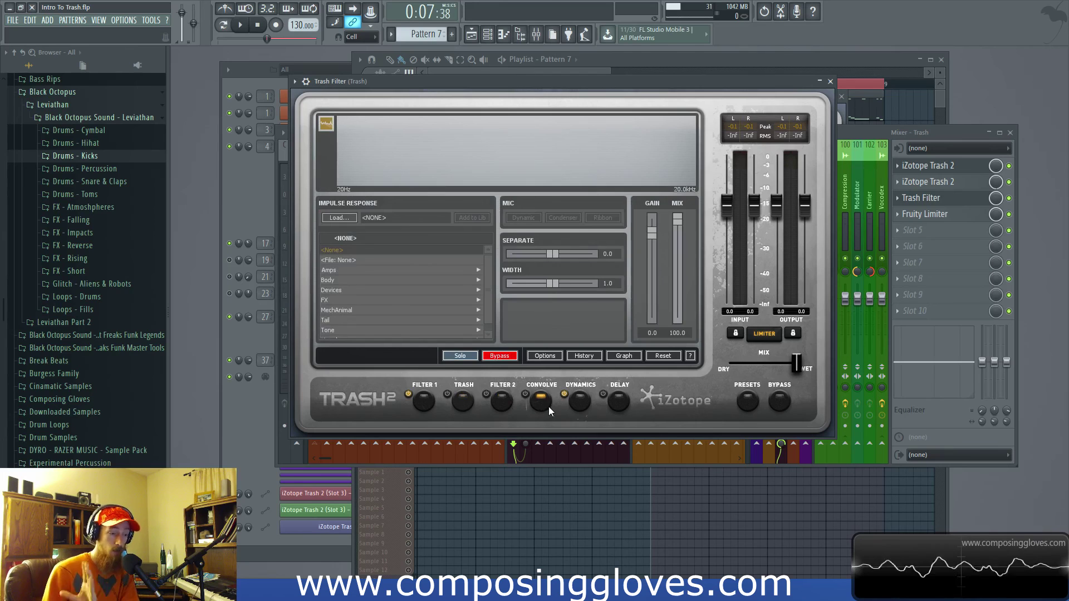
left_click(578, 402)
left_click(620, 402)
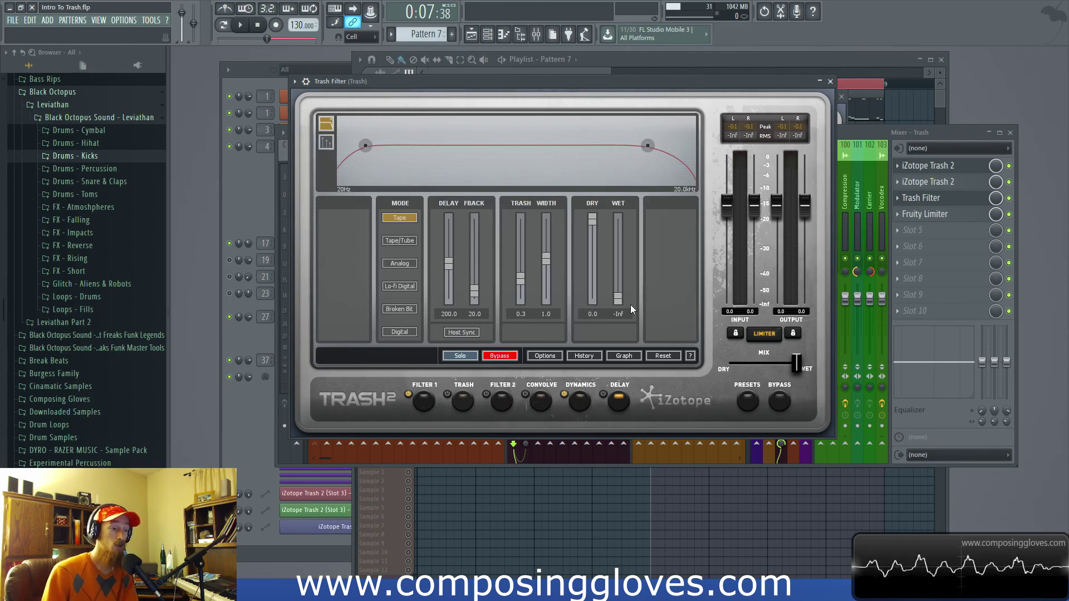
left_click(499, 355)
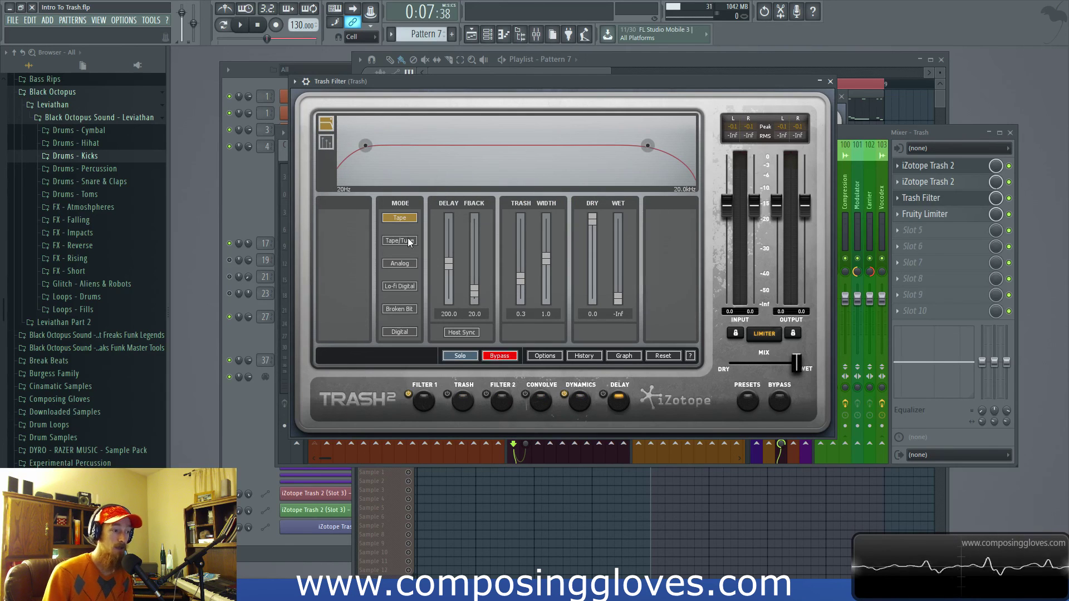
left_click_drag(633, 87, 634, 96)
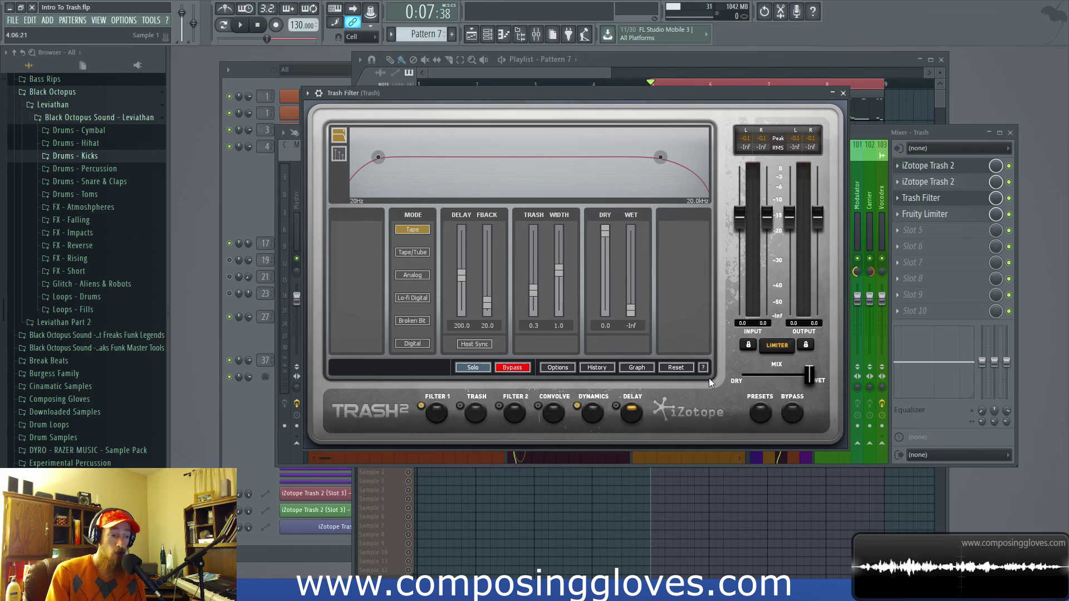
left_click(438, 416)
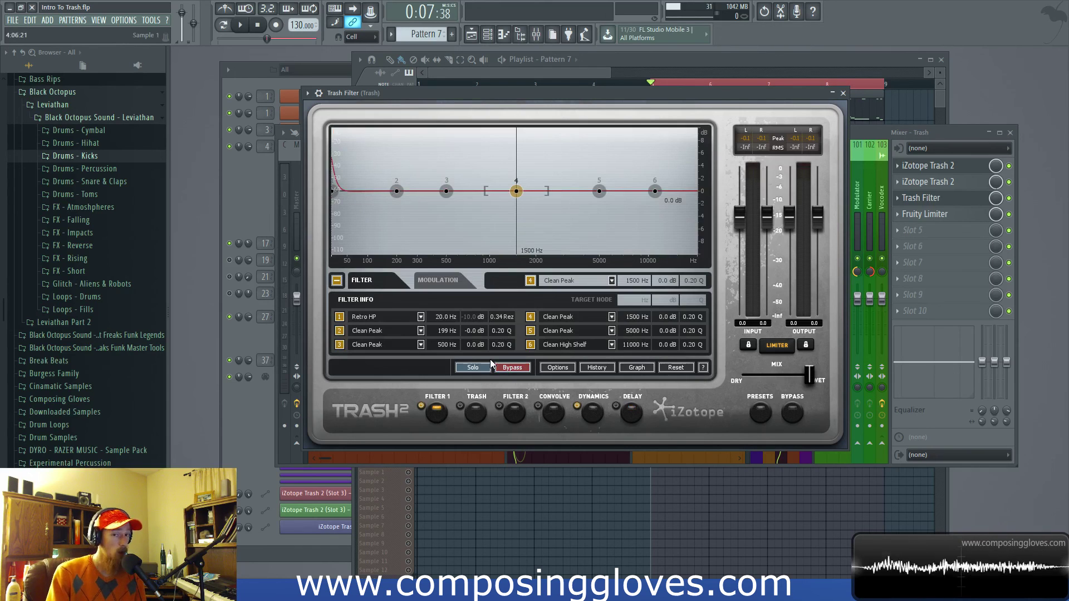